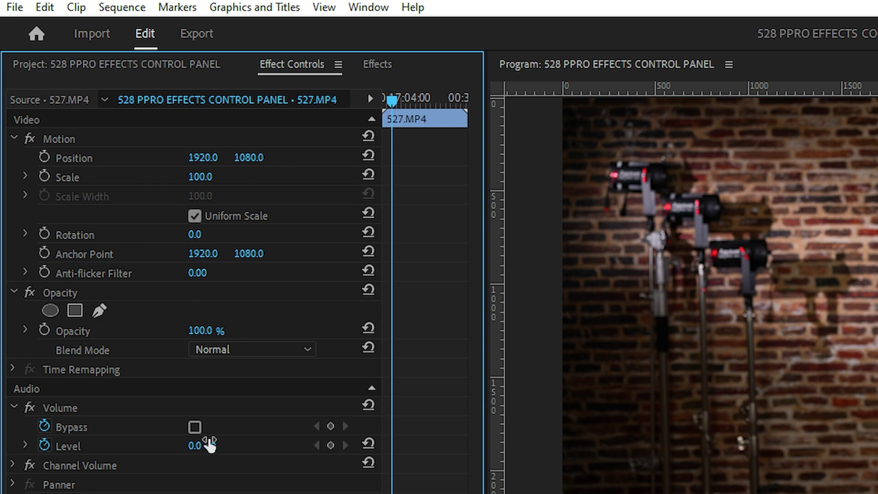
# Compare the effect settings of the 527.MP4 video and its audio by selecting each alone, and reselect the linked clip
pyautogui.click(368, 8)
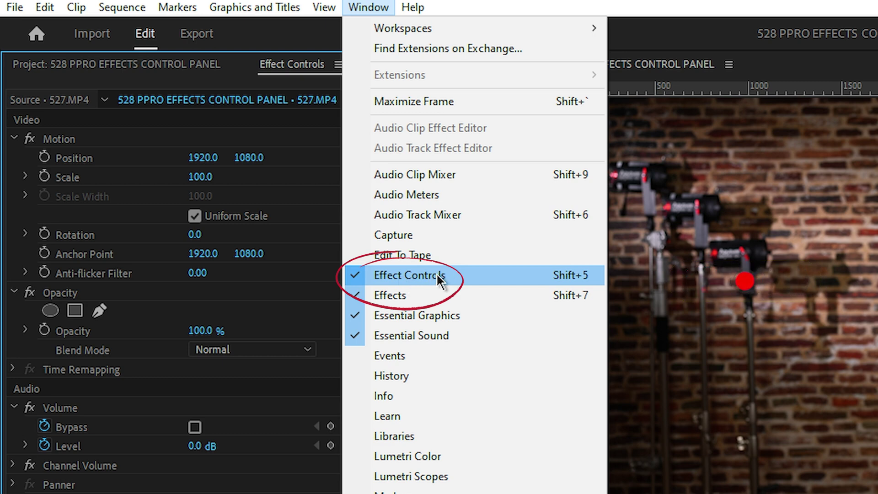
pyautogui.press('Escape')
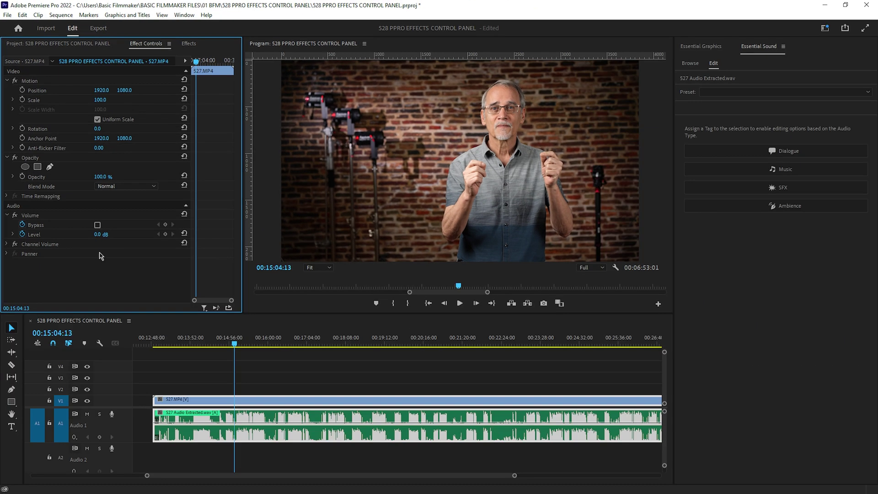
pyautogui.keyDown('alt'); pyautogui.click(195, 403); pyautogui.keyUp('alt')
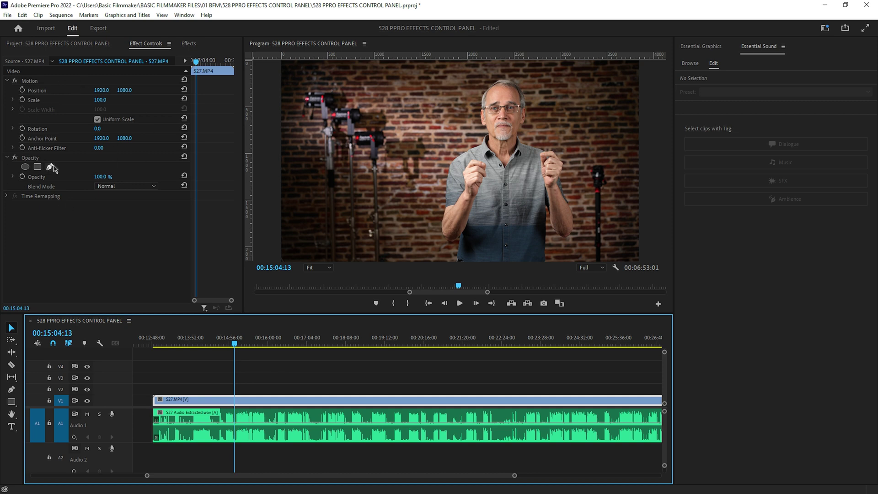
pyautogui.keyDown('alt'); pyautogui.click(180, 430); pyautogui.keyUp('alt')
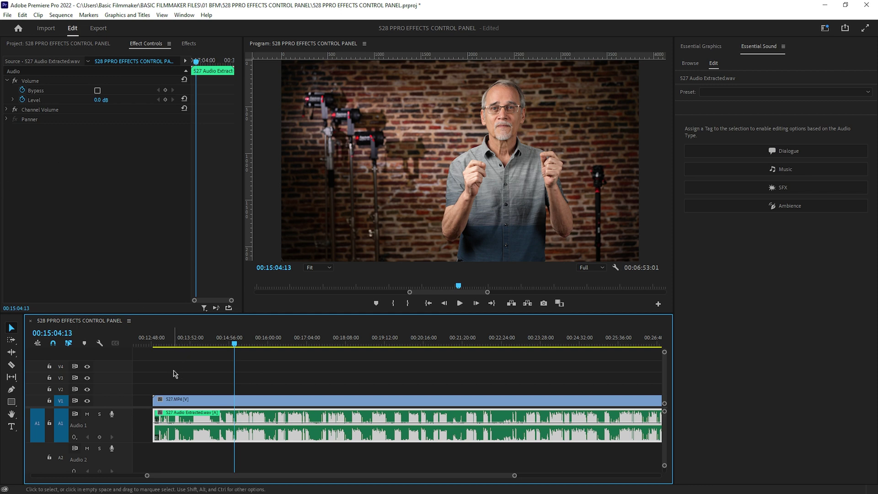
pyautogui.click(191, 384)
pyautogui.click(190, 404)
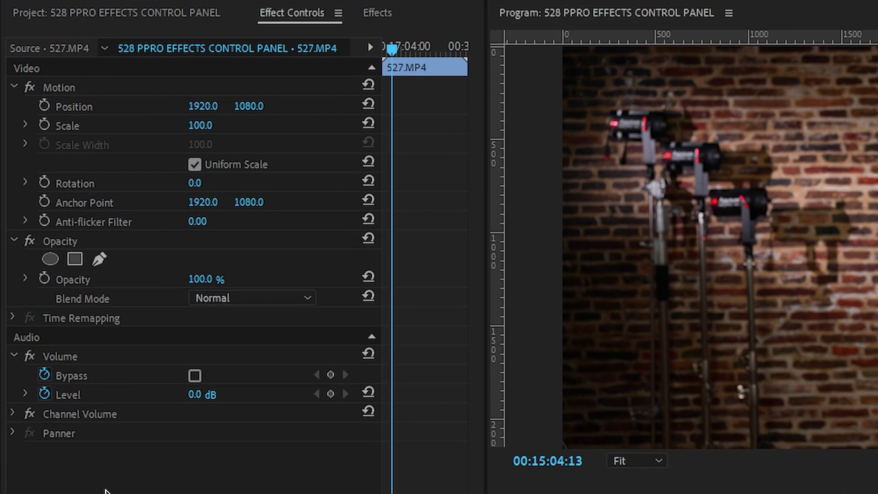
# Try shifting the clip horizontally to Position X 2245.0 and moving it down vertically, undoing each change
pyautogui.click(80, 107)
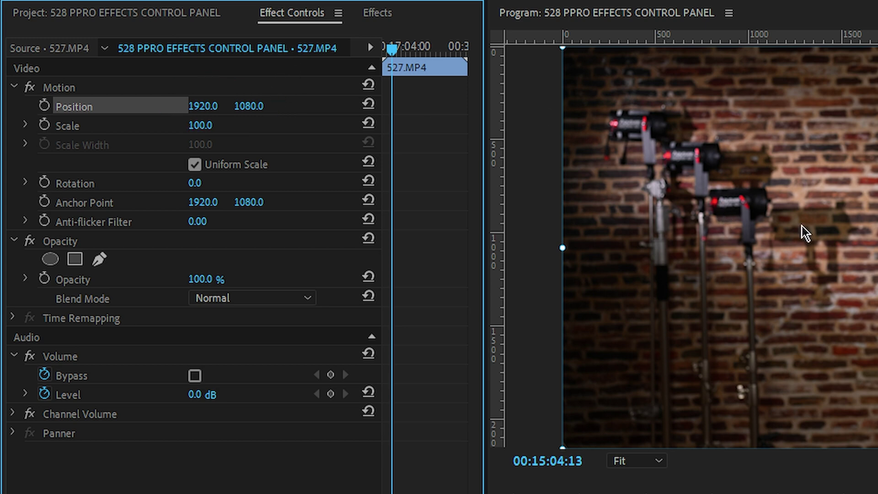
pyautogui.click(204, 107)
pyautogui.write('2000')
pyautogui.press('Return')
pyautogui.moveTo(203, 105); pyautogui.dragTo(370, 105)
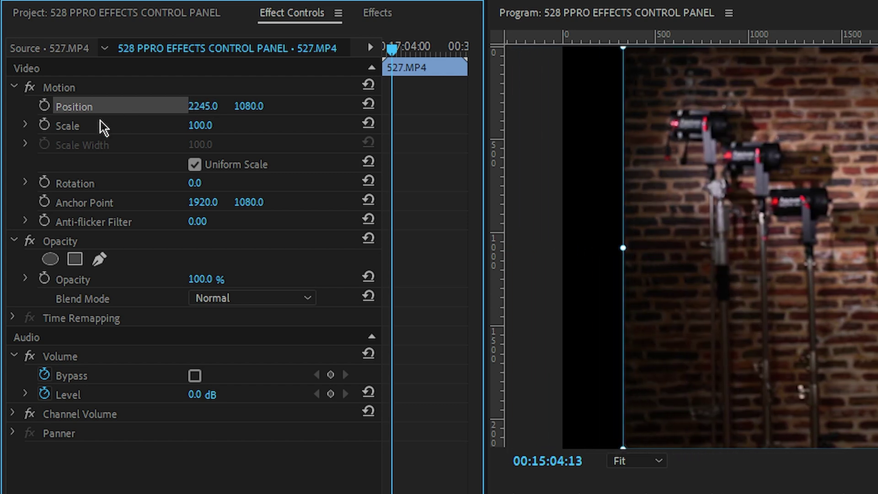
pyautogui.hotkey('ctrl', 'z')
pyautogui.moveTo(251, 106)
pyautogui.mouseDown()
pyautogui.moveTo(411, 106)
pyautogui.moveTo(9, 106)
pyautogui.moveTo(255, 106)
pyautogui.mouseUp()
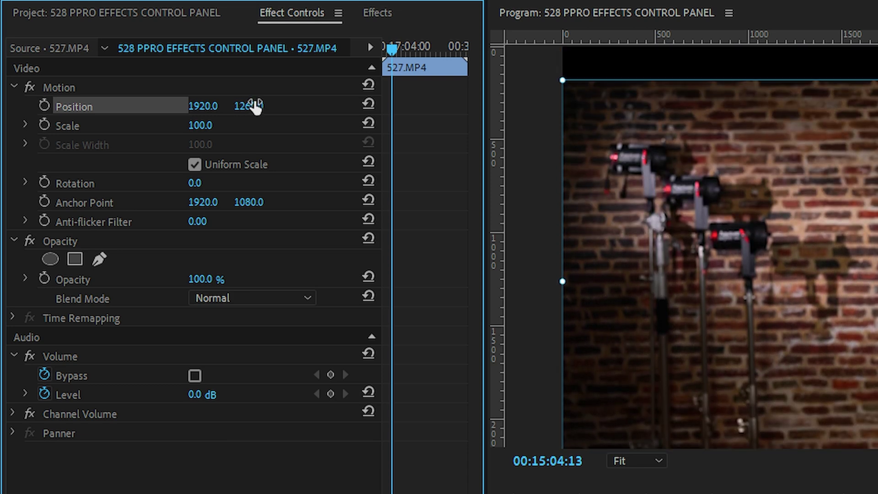
pyautogui.hotkey('ctrl', 'z')
# Move the clip to Position 3090.0, 1914.0 and reset the Position parameter to its default
pyautogui.moveTo(203, 106); pyautogui.dragTo(739, 106)
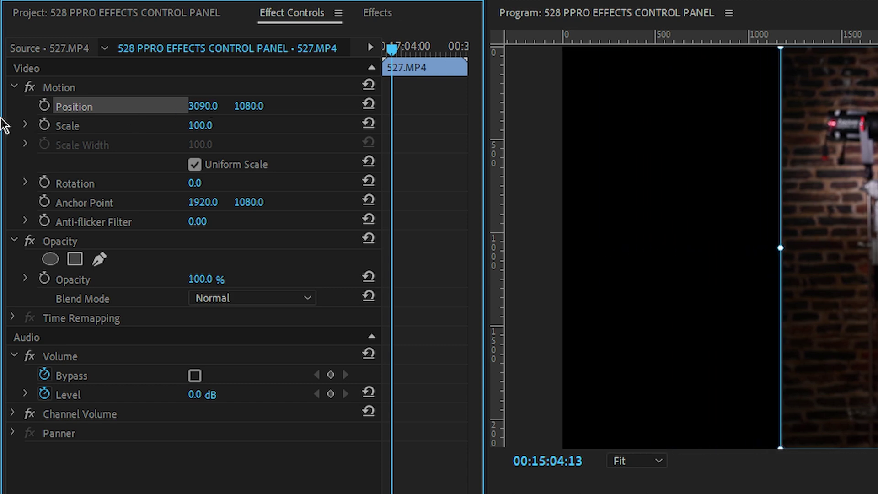
pyautogui.moveTo(249, 106); pyautogui.dragTo(631, 106)
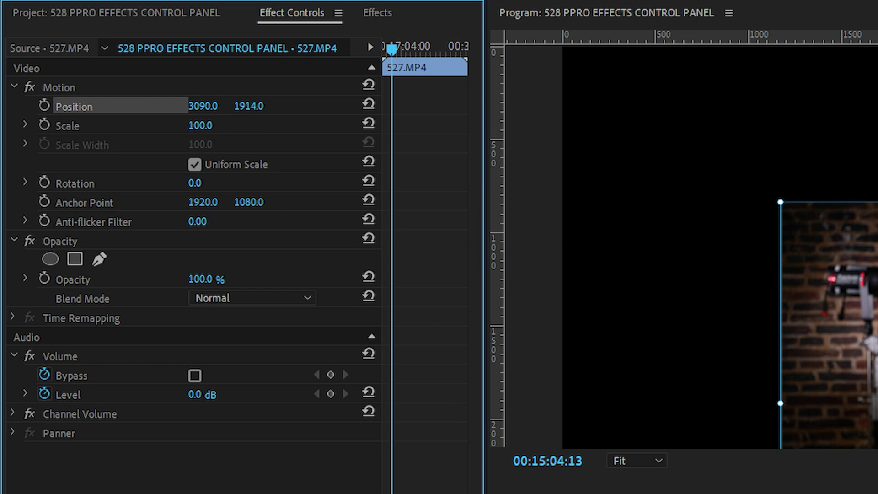
pyautogui.click(368, 103)
pyautogui.click(369, 104)
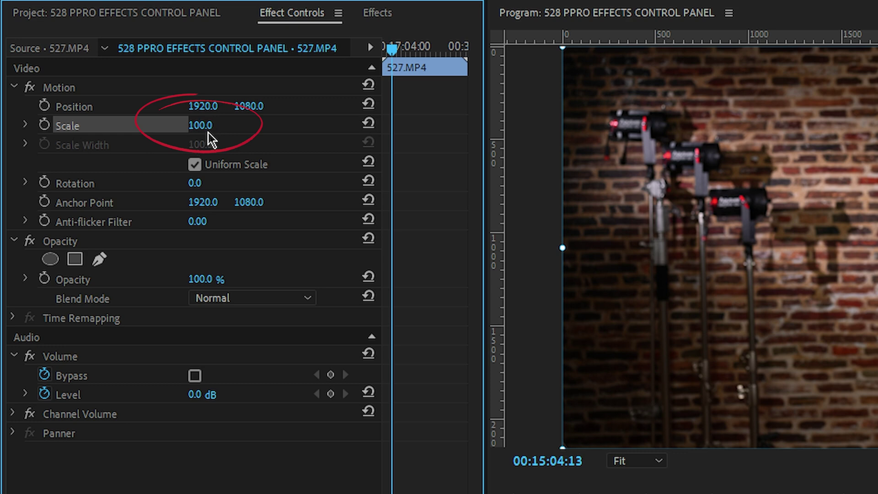
# Enlarge the clip to a Scale of 122.6 and reset the Scale parameter
pyautogui.moveTo(204, 128); pyautogui.dragTo(181, 129)
pyautogui.moveTo(745, 346); pyautogui.dragTo(481, 472)
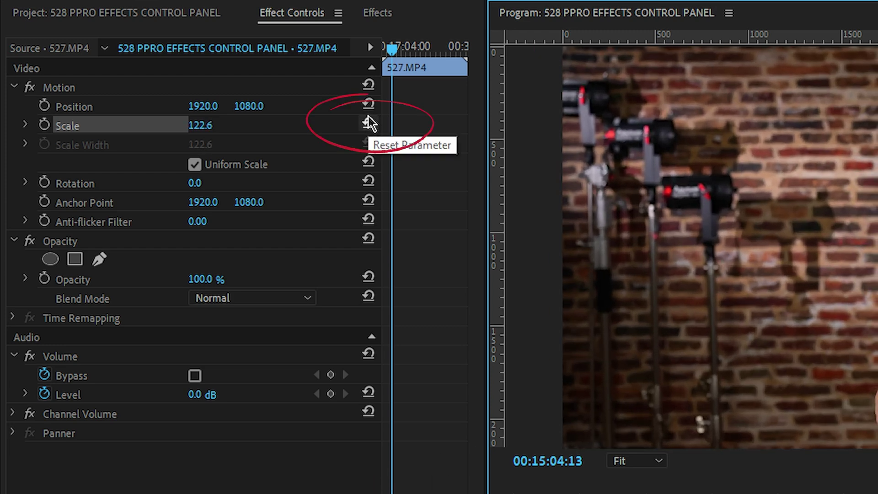
pyautogui.click(369, 120)
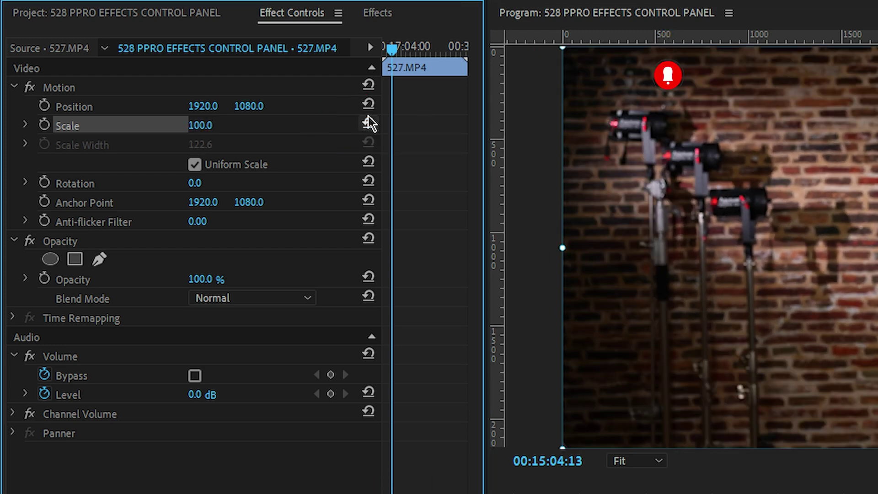
# Reveal the Scale slider, try a different scale value and set Scale back to 100
pyautogui.click(28, 123)
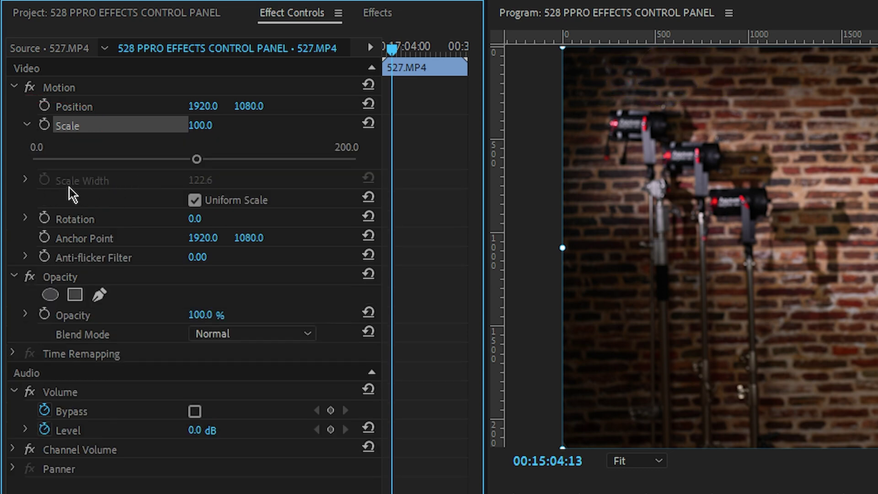
pyautogui.moveTo(200, 125)
pyautogui.mouseDown()
pyautogui.moveTo(255, 125)
pyautogui.moveTo(139, 127)
pyautogui.moveTo(214, 128)
pyautogui.mouseUp()
pyautogui.click(214, 126)
pyautogui.write('100')
pyautogui.press('Return')
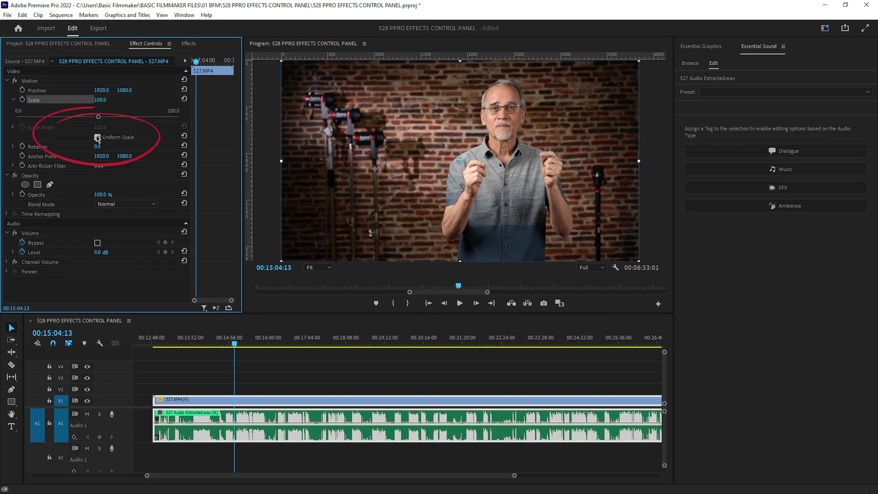
# Turn off Uniform Scale and stretch the clip to Scale Height 164.0 and Scale Width 84.6
pyautogui.click(97, 137)
pyautogui.moveTo(100, 127); pyautogui.dragTo(128, 127)
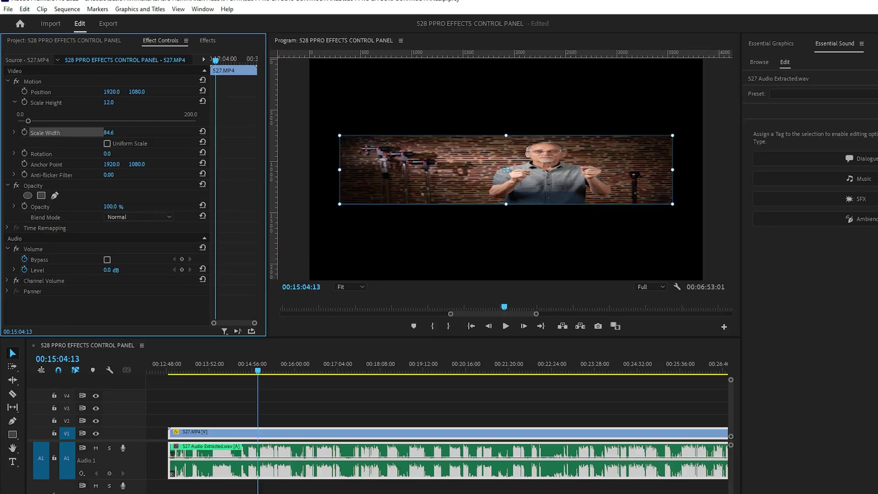
pyautogui.moveTo(28, 121); pyautogui.dragTo(164, 120)
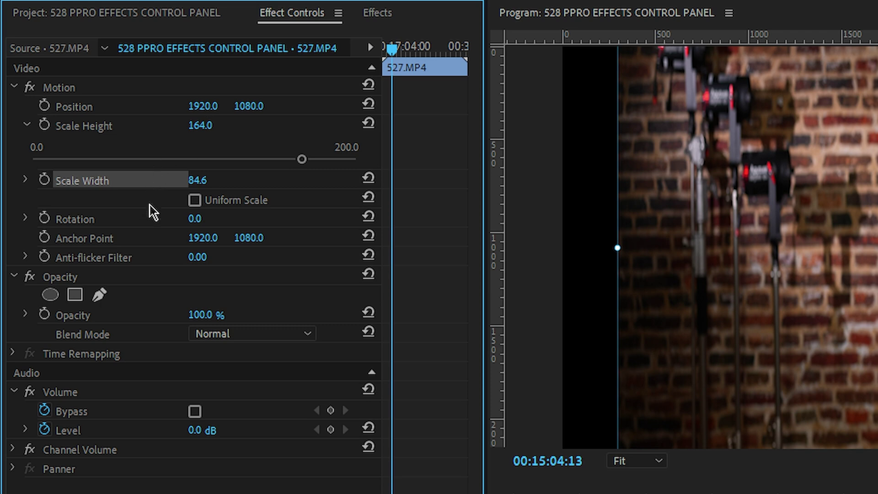
# Re-enable Uniform Scale, and reset Scale to its default with its slider collapsed
pyautogui.click(195, 200)
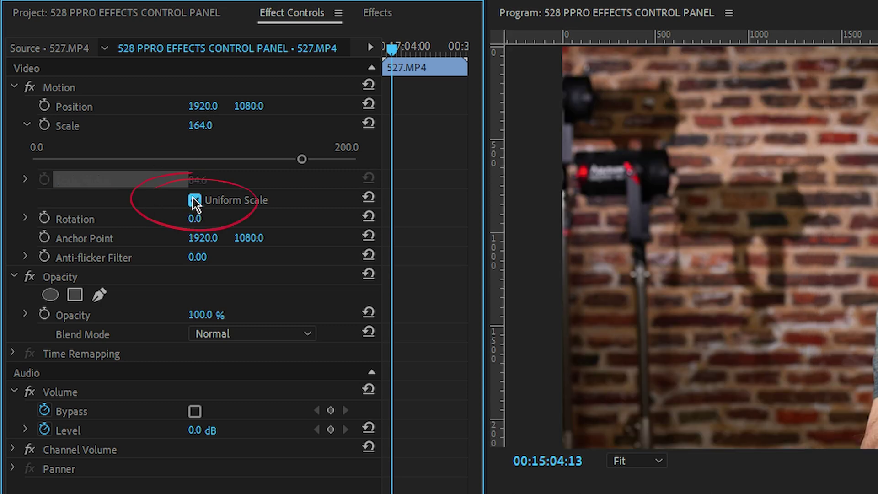
pyautogui.click(370, 122)
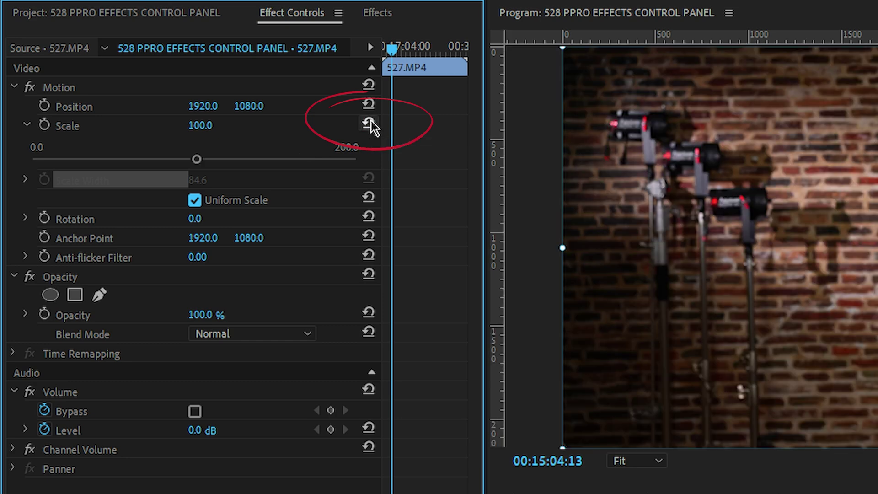
pyautogui.click(25, 125)
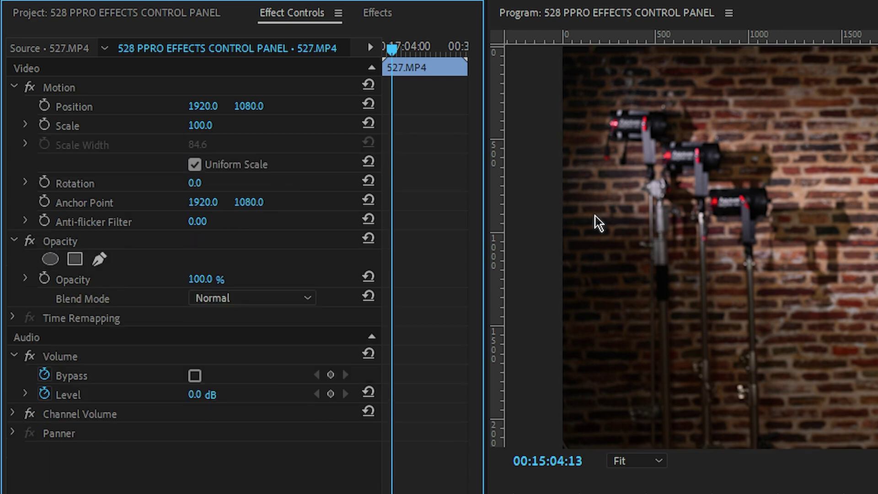
# Rotate the clip to 3x264.0° and reset the Rotation parameter
pyautogui.moveTo(191, 182)
pyautogui.mouseDown()
pyautogui.moveTo(218, 183)
pyautogui.moveTo(163, 182)
pyautogui.moveTo(377, 182)
pyautogui.mouseUp()
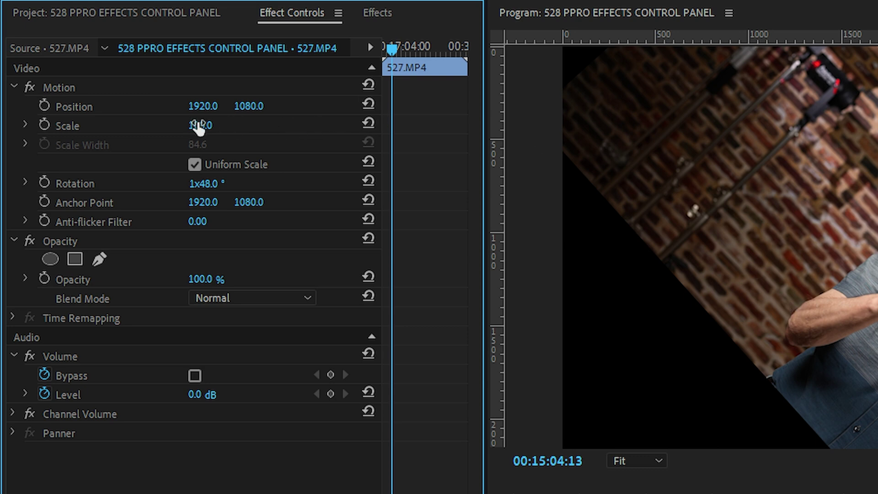
pyautogui.moveTo(196, 186)
pyautogui.mouseDown()
pyautogui.moveTo(582, 185)
pyautogui.moveTo(208, 185)
pyautogui.mouseUp()
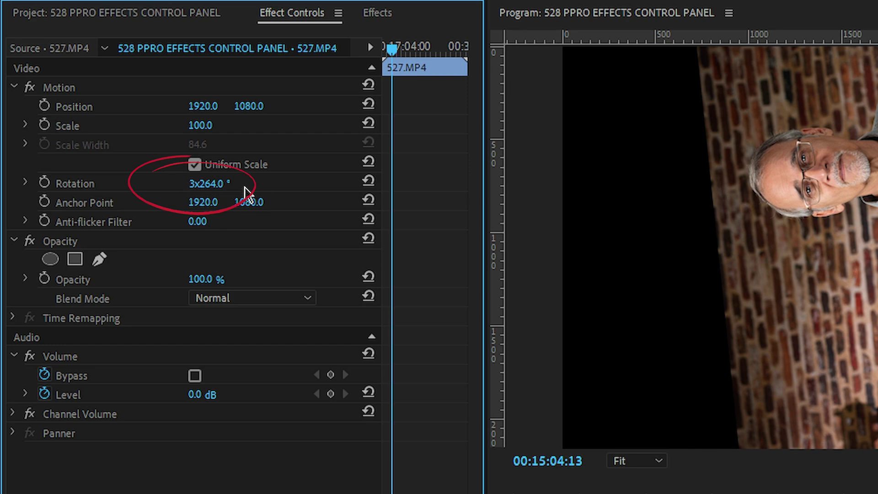
pyautogui.click(370, 180)
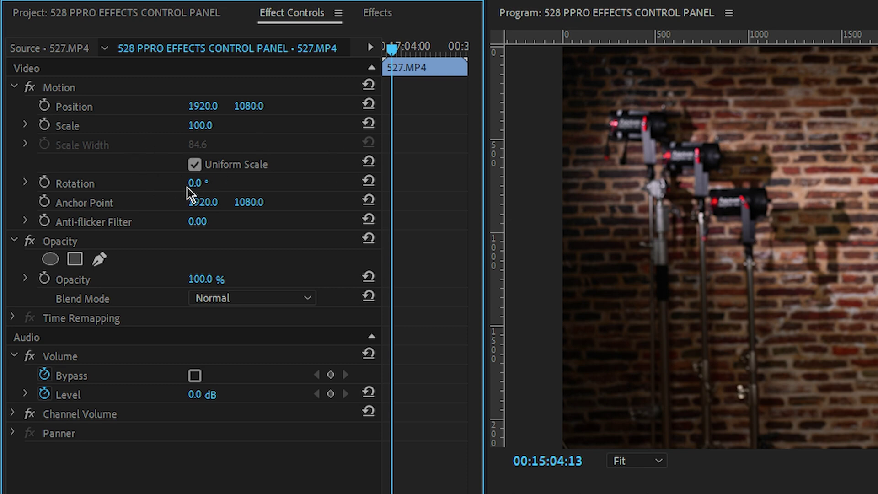
pyautogui.moveTo(188, 187)
pyautogui.mouseDown()
pyautogui.moveTo(209, 188)
pyautogui.moveTo(167, 188)
pyautogui.moveTo(206, 183)
pyautogui.moveTo(197, 183)
pyautogui.mouseUp()
# Test rotating the clip around an Anchor Point shifted horizontally to 2080.0, and reset Rotation and Anchor Point
pyautogui.click(82, 203)
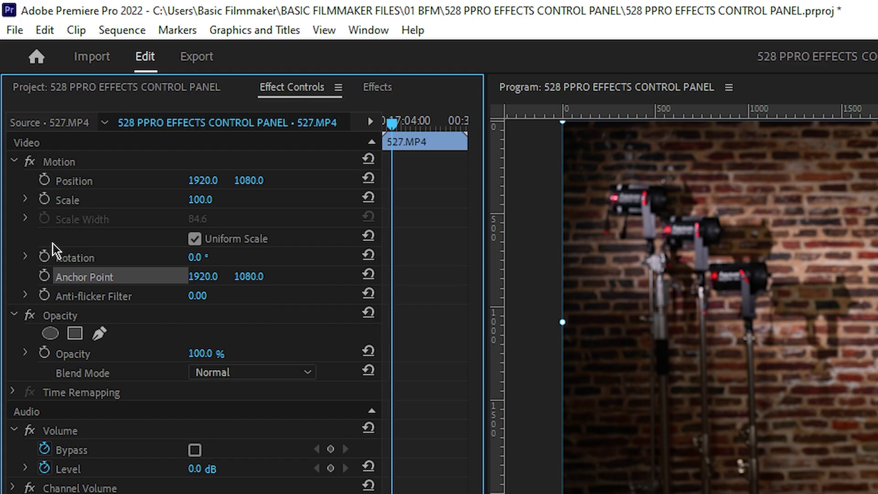
pyautogui.moveTo(198, 259); pyautogui.dragTo(212, 276)
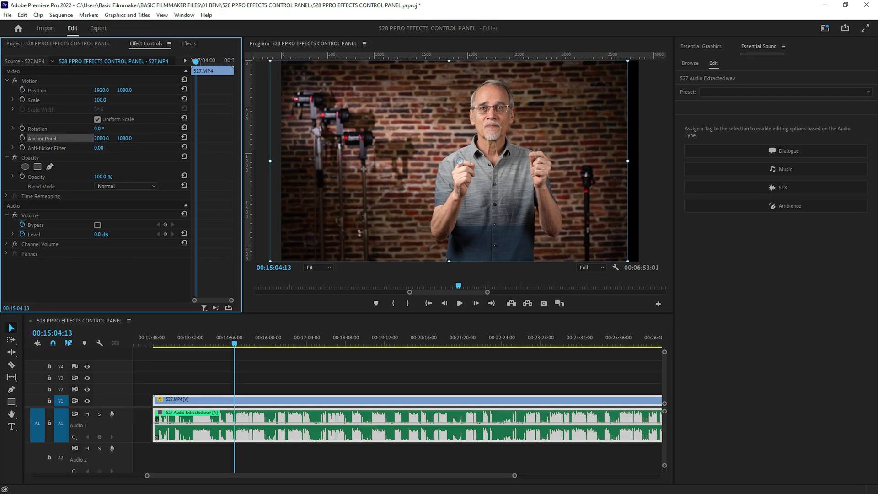
pyautogui.moveTo(172, 235); pyautogui.dragTo(293, 234)
pyautogui.moveTo(101, 137)
pyautogui.mouseDown()
pyautogui.moveTo(128, 137)
pyautogui.moveTo(105, 129)
pyautogui.moveTo(256, 129)
pyautogui.moveTo(104, 130)
pyautogui.mouseUp()
pyautogui.click(184, 128)
pyautogui.click(184, 138)
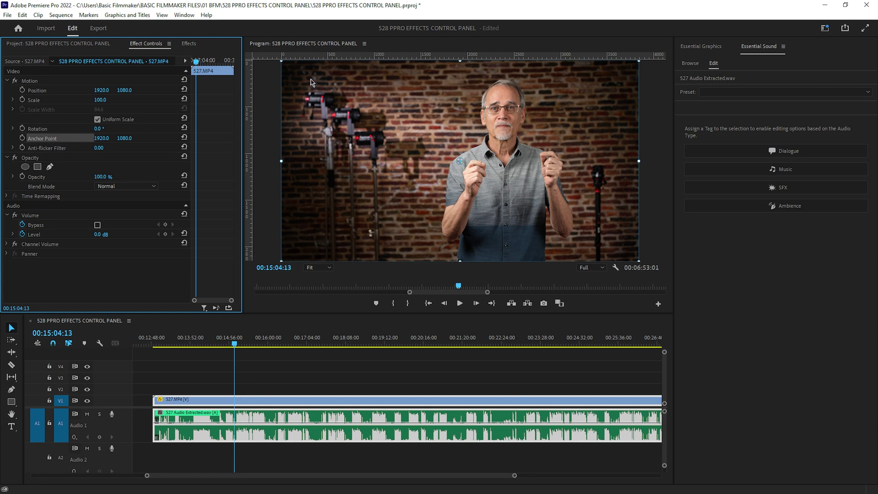
# Set the clip's Anchor Point to 0, 0 so it sits at the image's upper-left corner
pyautogui.click(104, 137)
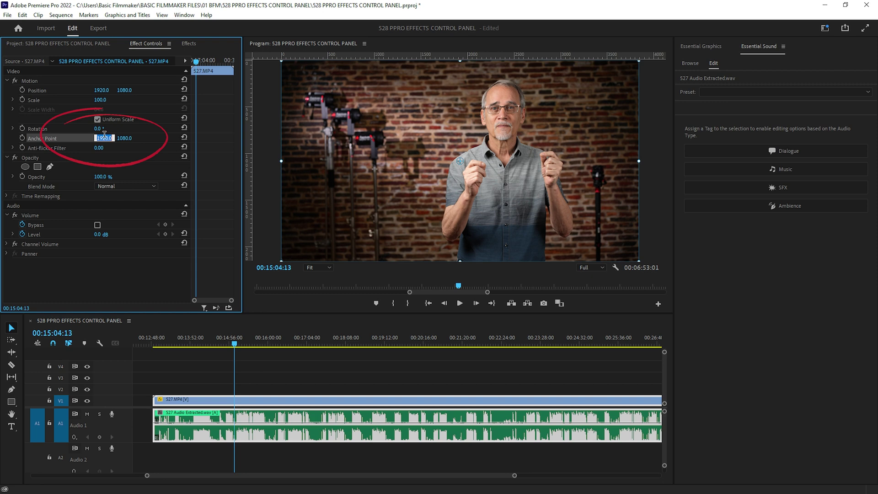
pyautogui.write('0')
pyautogui.click(126, 138)
pyautogui.write('0')
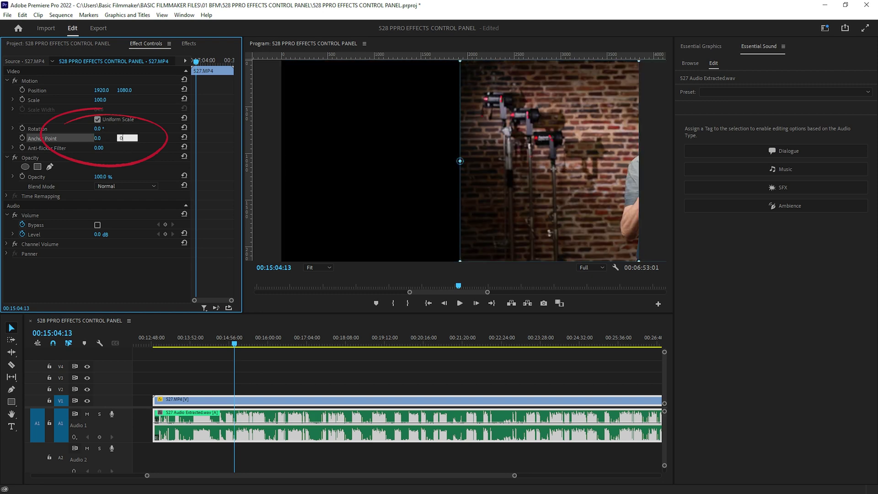
pyautogui.press('Return')
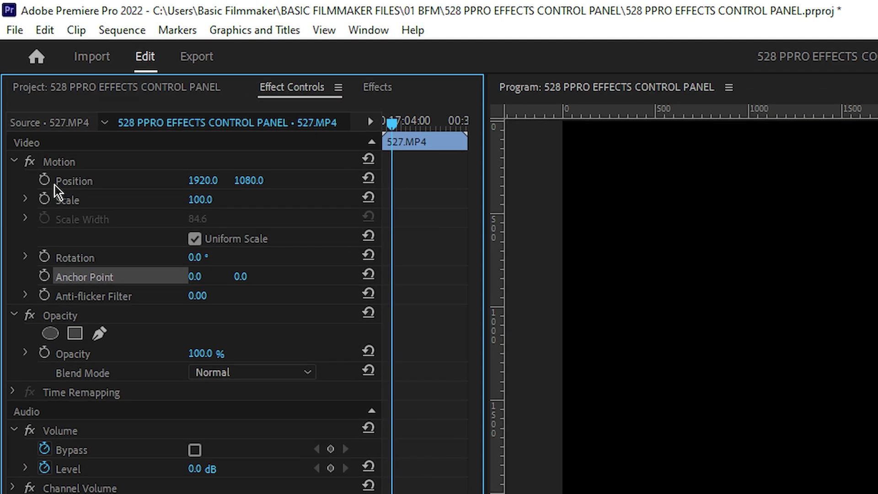
# Set the clip's Position to 0, 0 to align its anchor with the frame's upper-left corner
pyautogui.click(208, 181)
pyautogui.write('0')
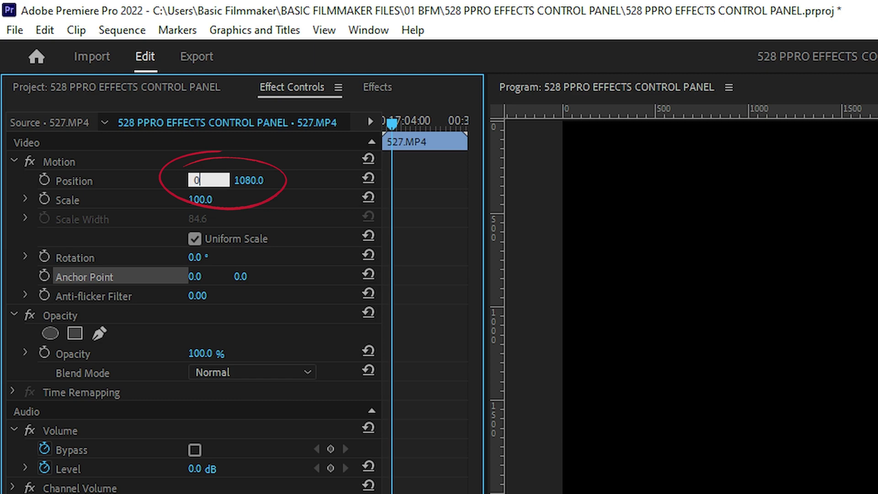
pyautogui.press('Tab')
pyautogui.write('0')
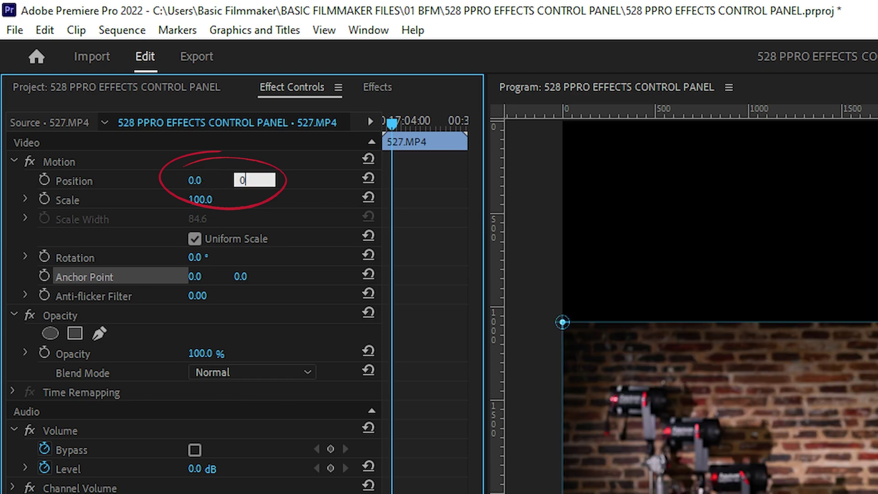
pyautogui.press('Return')
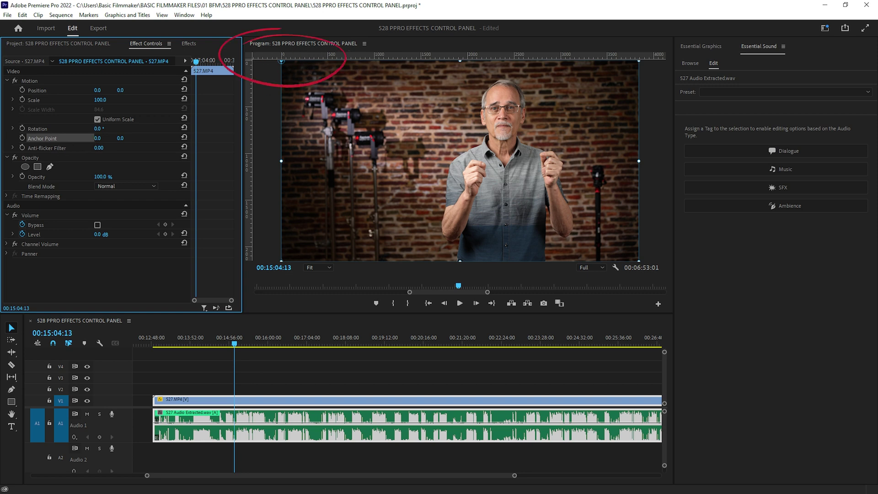
# Try rotating the clip around its corner anchor, and reset the whole Motion effect to its defaults
pyautogui.moveTo(97, 128)
pyautogui.mouseDown()
pyautogui.moveTo(141, 129)
pyautogui.moveTo(61, 129)
pyautogui.moveTo(104, 129)
pyautogui.mouseUp()
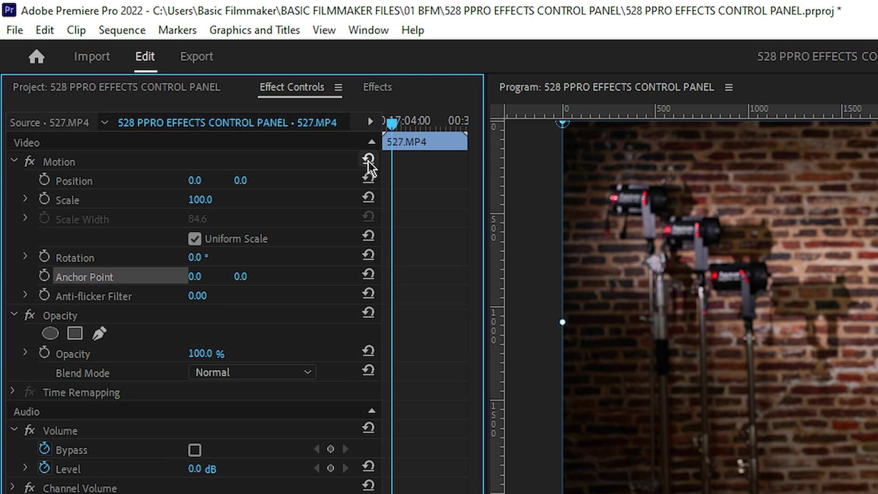
pyautogui.click(325, 163)
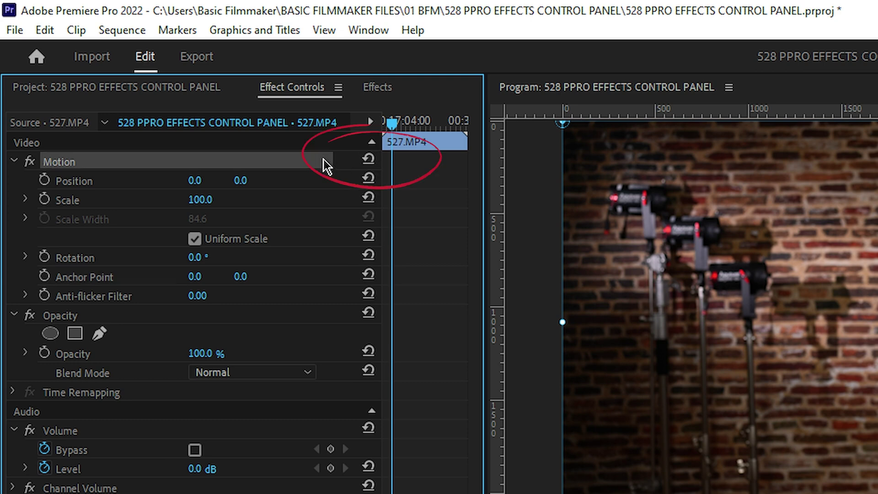
pyautogui.click(368, 159)
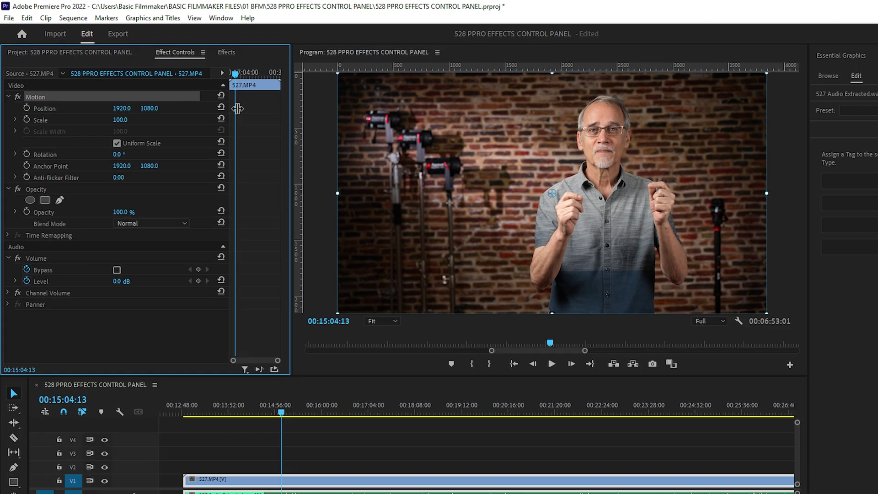
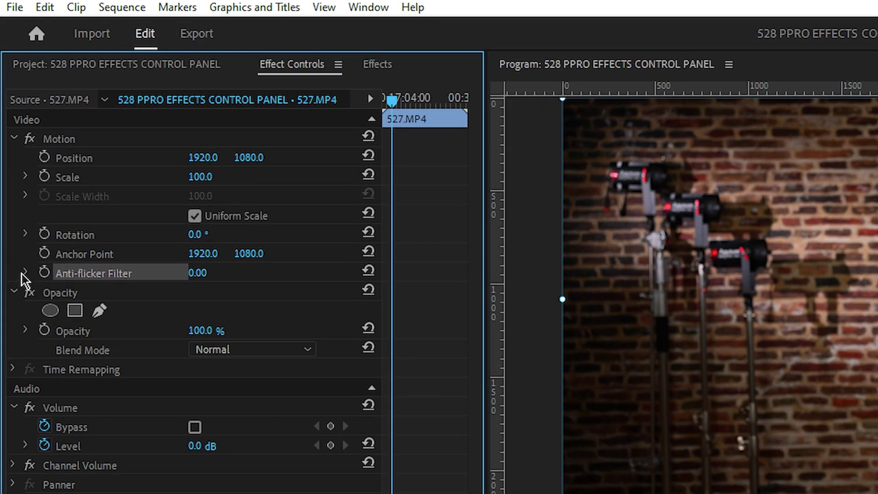
# Expand the Anti-flicker Filter property to view its range slider, and collapse it again
pyautogui.click(13, 148)
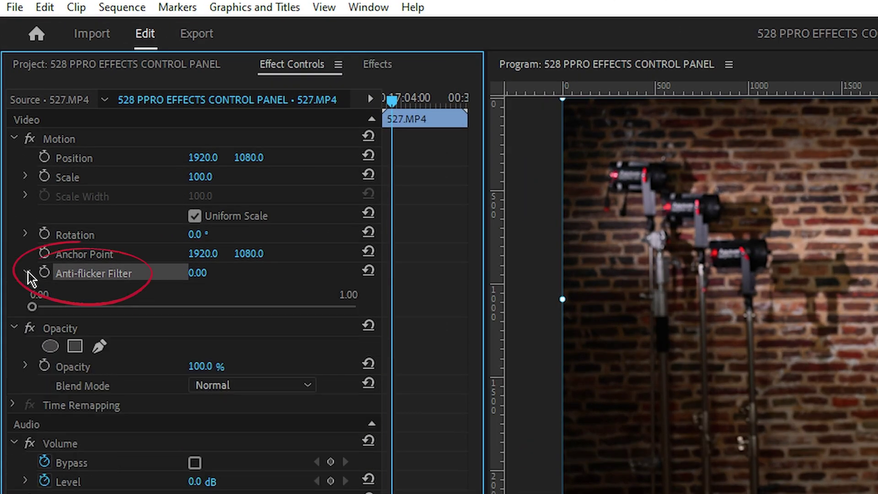
pyautogui.click(354, 296)
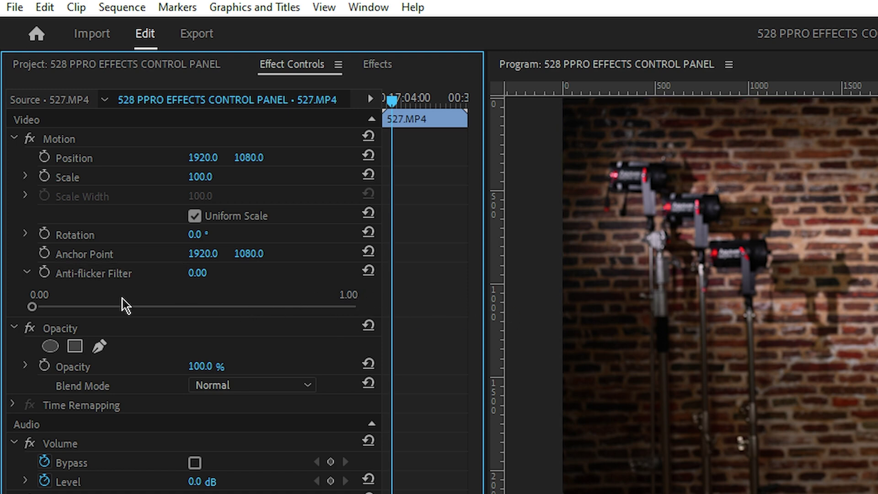
pyautogui.click(25, 273)
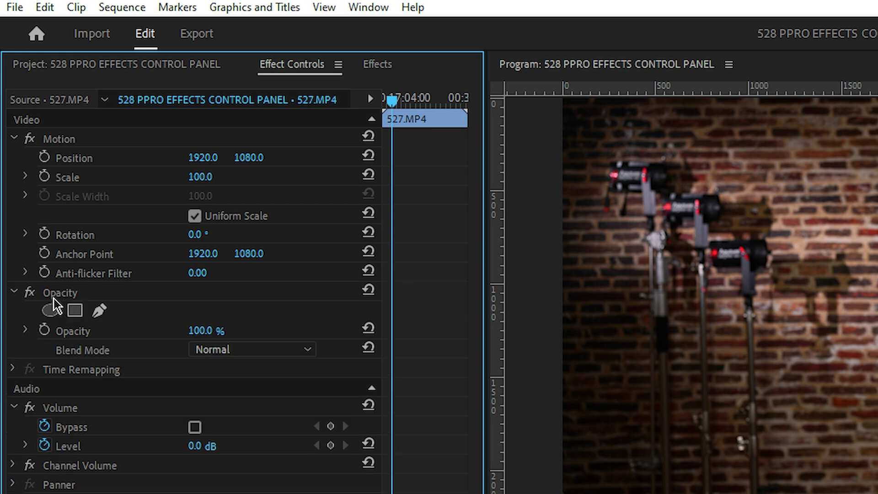
# Try lowering the clip's Opacity to 0%, and undo the change
pyautogui.click(53, 291)
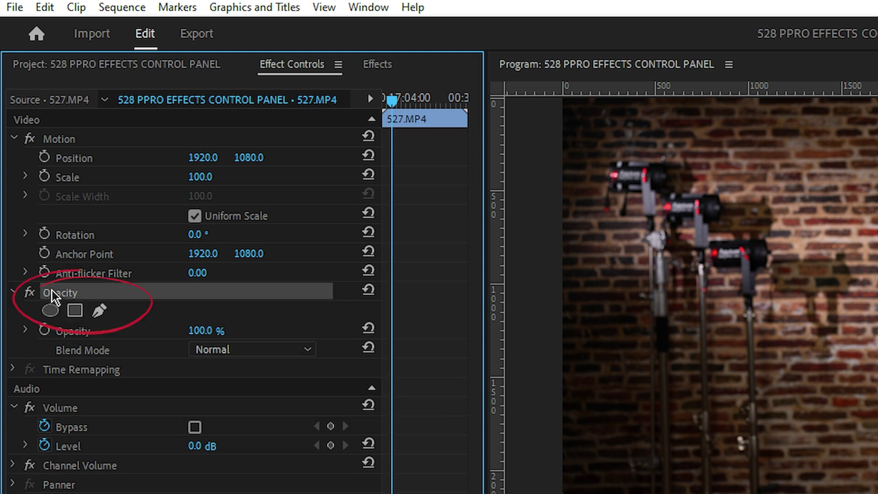
pyautogui.moveTo(202, 329); pyautogui.dragTo(156, 331)
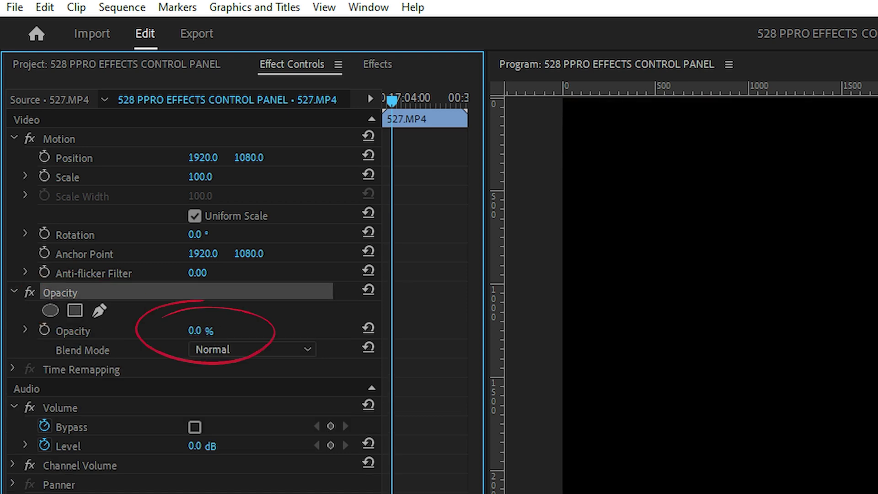
pyautogui.hotkey('ctrl', 'z')
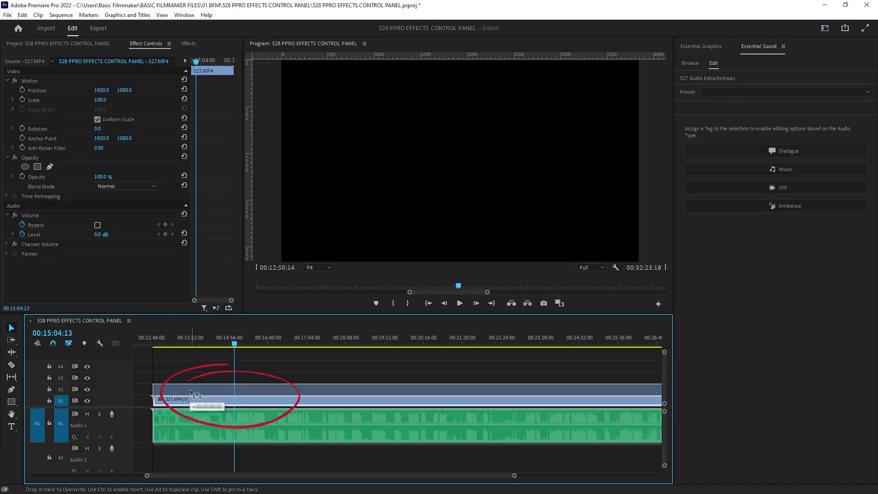
# Move the 527.MP4 clip up to track V2 and place the background clip beneath it on V1 at the playhead
pyautogui.moveTo(196, 394); pyautogui.dragTo(246, 410)
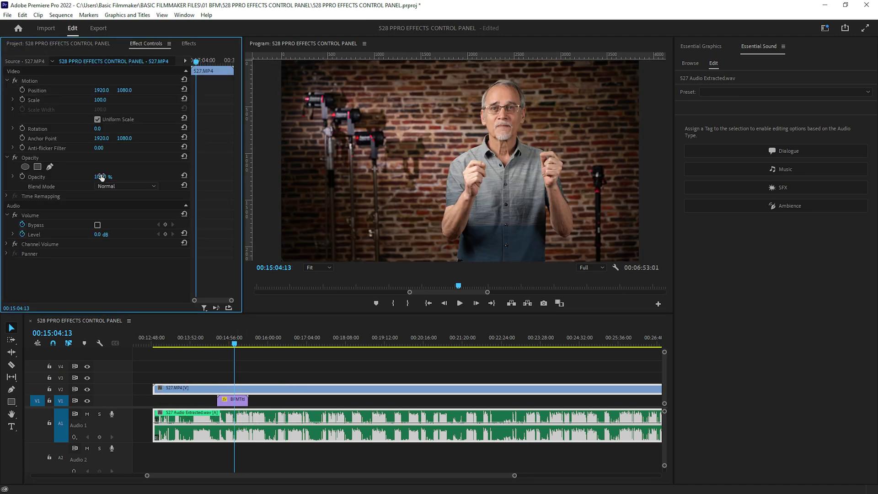
# Test the V2 clip's Opacity at 0% to reveal the background clip underneath, and restore it to 100%
pyautogui.moveTo(102, 178)
pyautogui.mouseDown()
pyautogui.moveTo(80, 177)
pyautogui.moveTo(144, 176)
pyautogui.mouseUp()
pyautogui.click(107, 176)
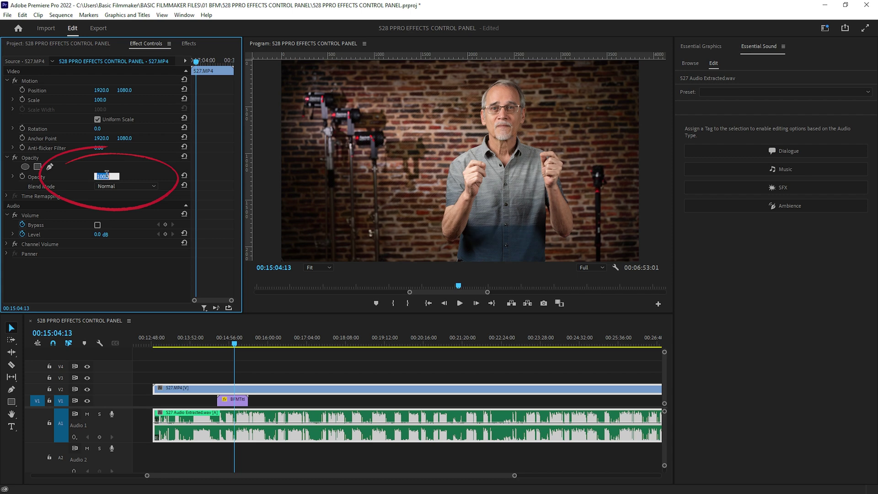
pyautogui.write('0')
pyautogui.press('Return')
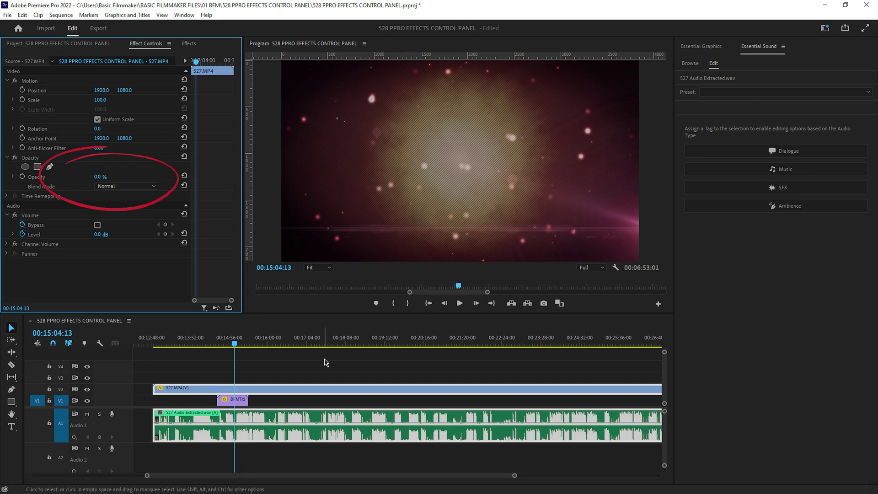
pyautogui.click(106, 176)
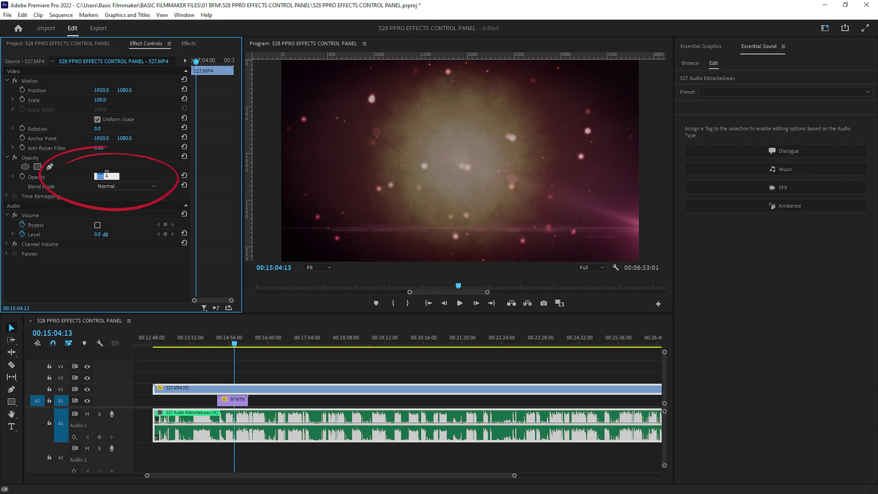
pyautogui.write('10')
pyautogui.press('Return')
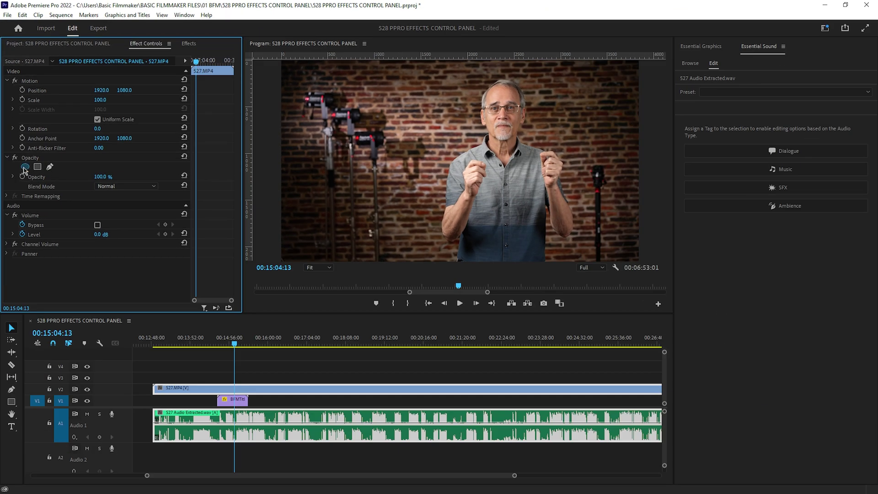
# Try an ellipse Opacity mask positioned over the man and stretched downward and outward, and delete the mask
pyautogui.click(24, 168)
pyautogui.moveTo(460, 162); pyautogui.dragTo(500, 117)
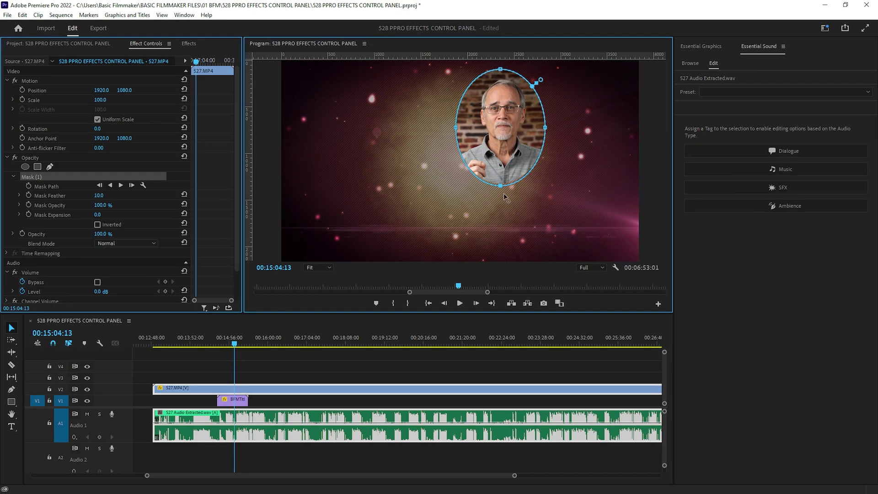
pyautogui.moveTo(515, 238); pyautogui.dragTo(515, 389)
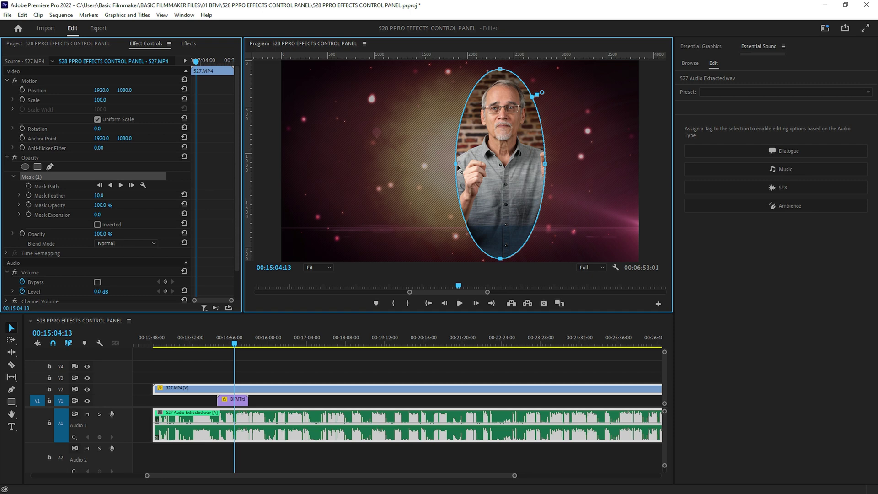
pyautogui.moveTo(457, 163); pyautogui.dragTo(423, 164)
pyautogui.click(31, 182)
pyautogui.press('Delete')
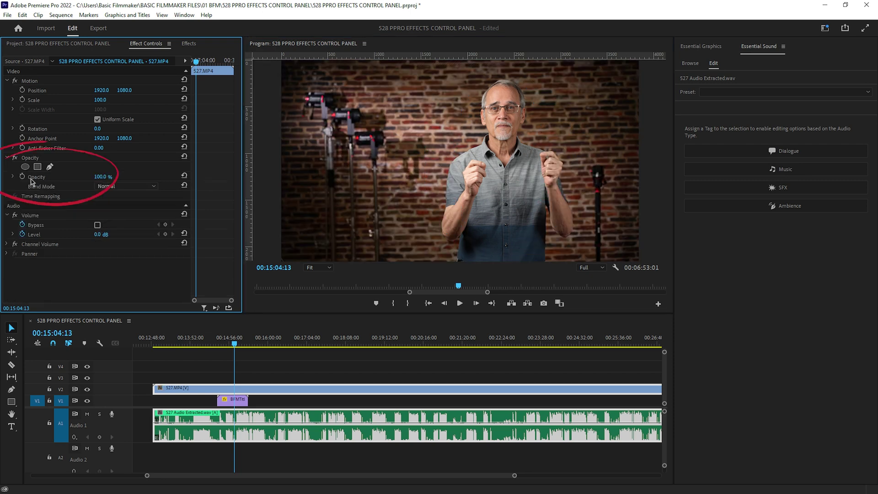
# Create a 4-point polygon Opacity mask and reshape its corners into a trapezoid around the man
pyautogui.click(37, 166)
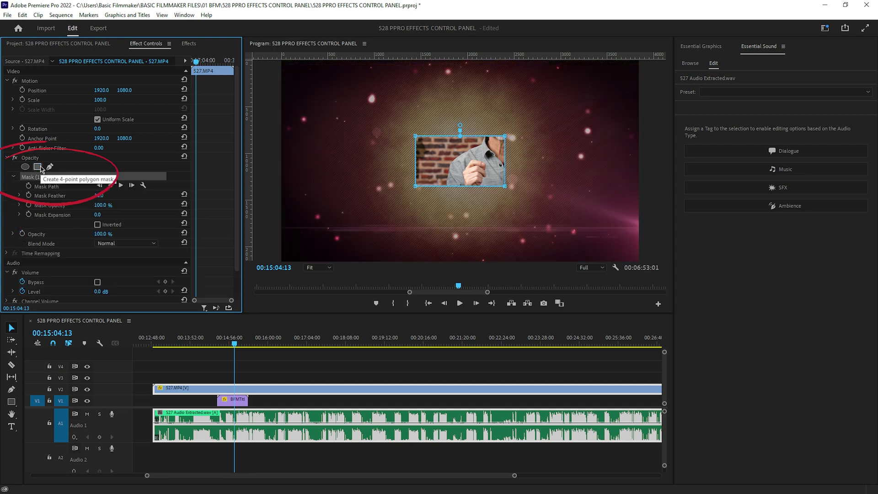
pyautogui.click(447, 131)
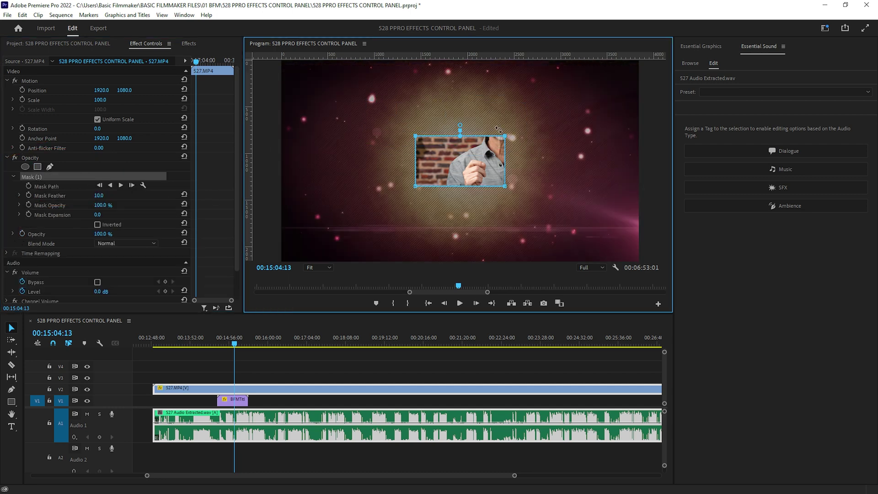
pyautogui.moveTo(505, 136); pyautogui.dragTo(509, 71)
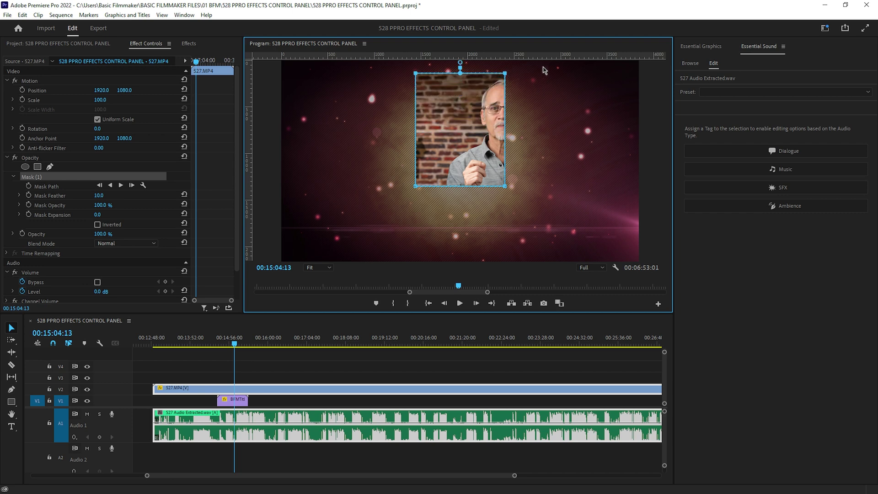
pyautogui.moveTo(543, 68); pyautogui.dragTo(584, 187)
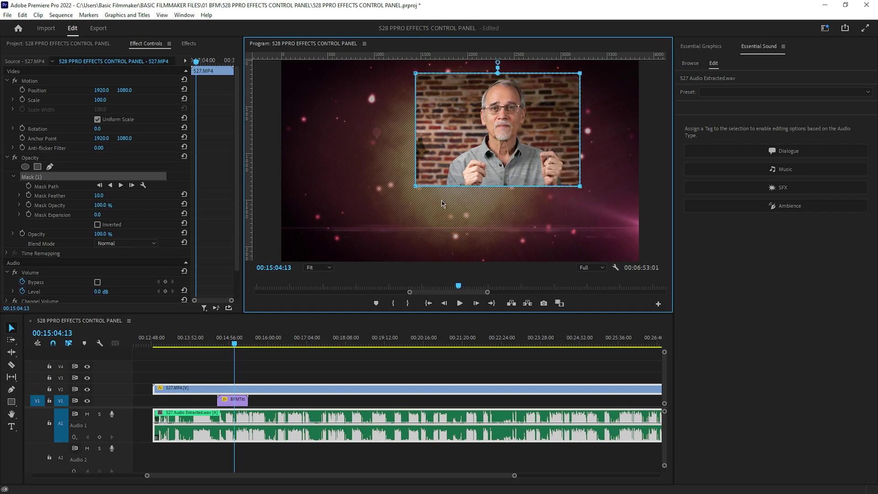
pyautogui.moveTo(416, 186); pyautogui.dragTo(353, 218)
pyautogui.moveTo(580, 186); pyautogui.dragTo(633, 218)
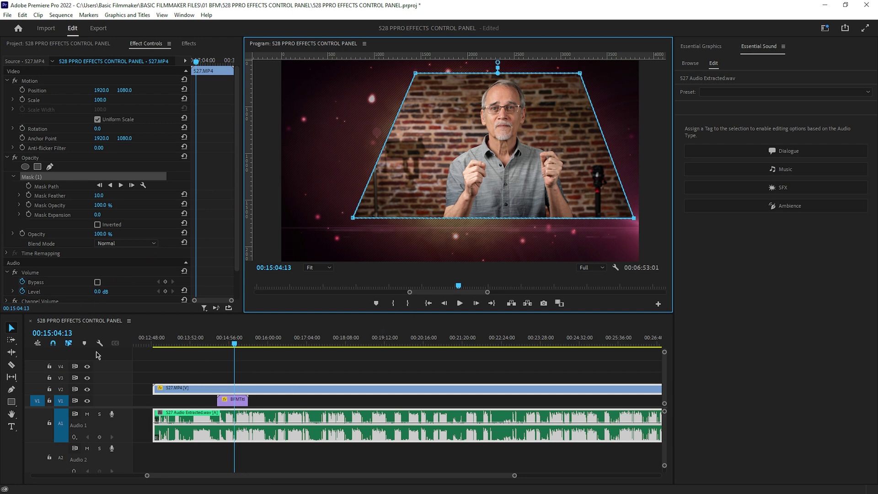
# Hide and show track V1 to check what lies behind the polygon mask, and delete the mask
pyautogui.click(88, 401)
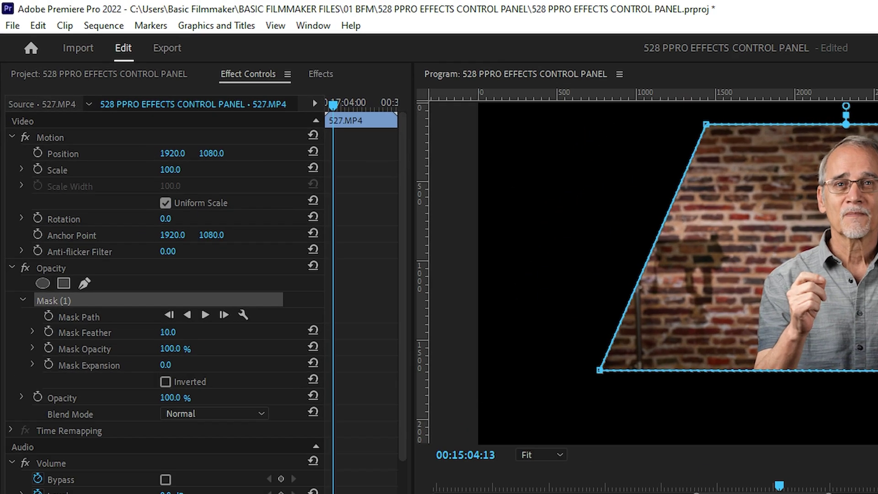
pyautogui.click(88, 402)
pyautogui.click(34, 176)
pyautogui.press('Delete')
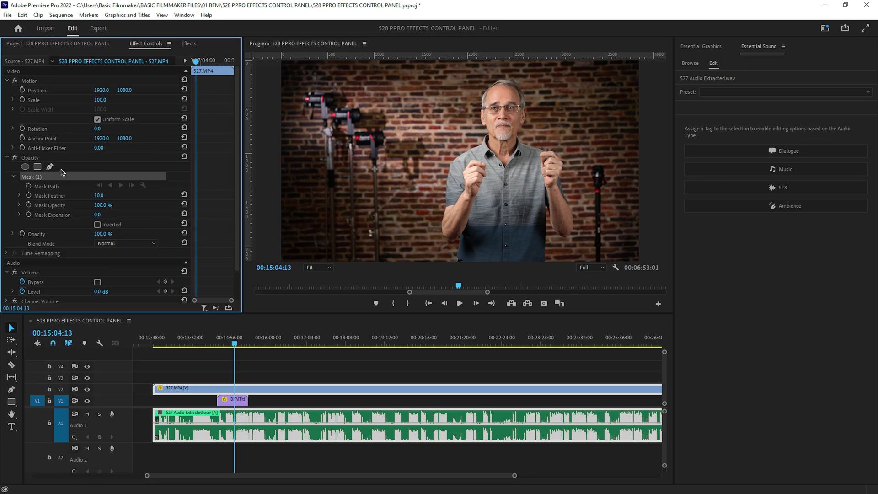
# Draw a closed, jagged 13-point Pen mask around the man, and move two of its lower points outward
pyautogui.click(472, 87)
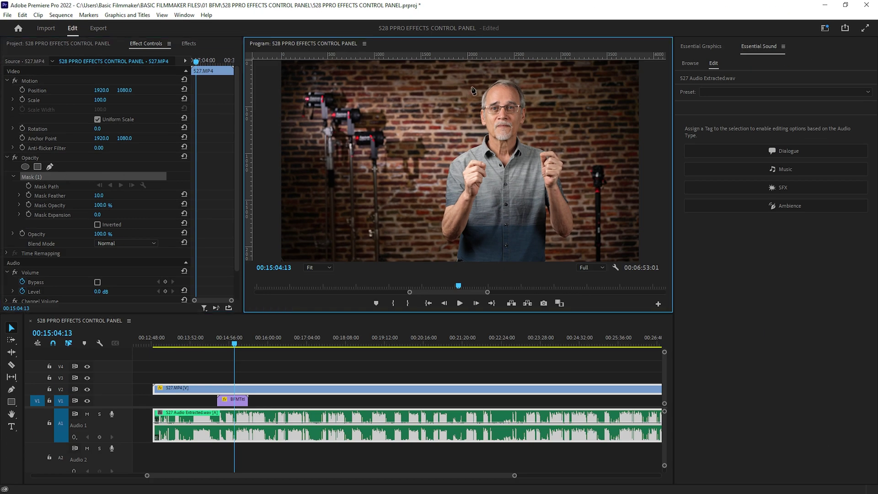
pyautogui.click(425, 134)
pyautogui.click(419, 187)
pyautogui.click(477, 205)
pyautogui.click(530, 216)
pyautogui.click(489, 160)
pyautogui.click(561, 196)
pyautogui.click(576, 140)
pyautogui.click(549, 150)
pyautogui.click(579, 80)
pyautogui.click(537, 99)
pyautogui.click(543, 63)
pyautogui.click(452, 67)
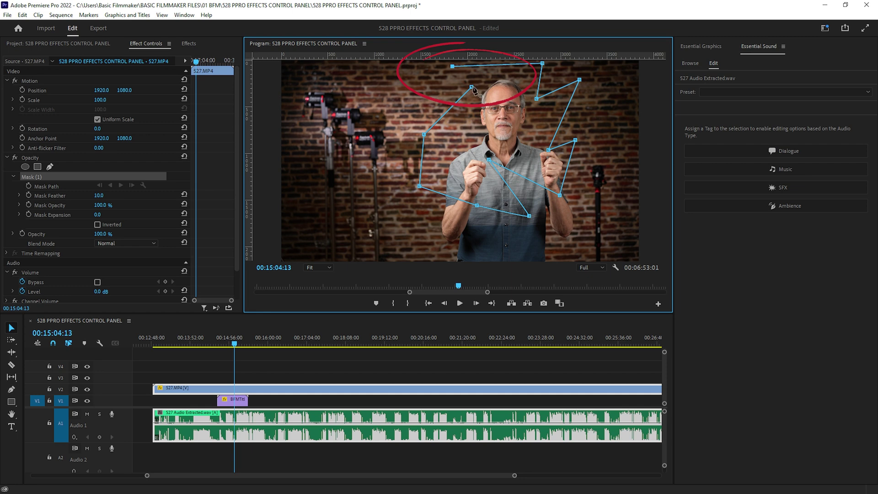
pyautogui.click(472, 87)
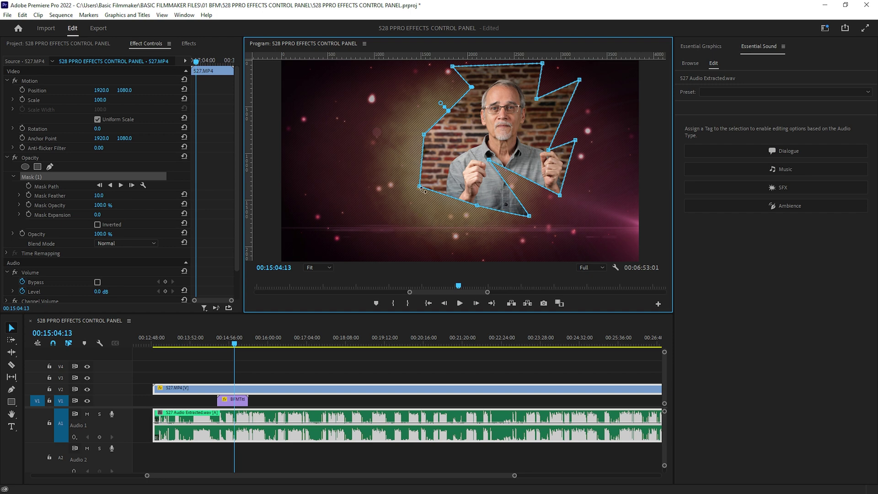
pyautogui.moveTo(419, 187); pyautogui.dragTo(406, 199)
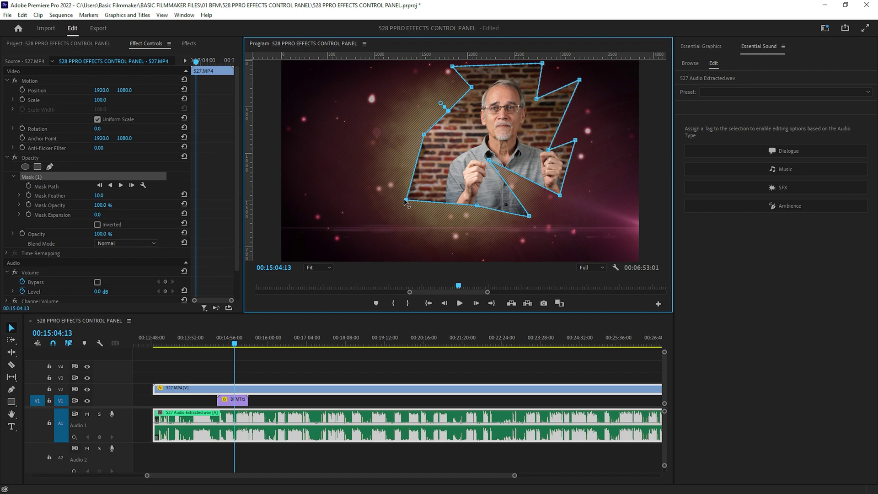
pyautogui.moveTo(477, 206); pyautogui.dragTo(477, 221)
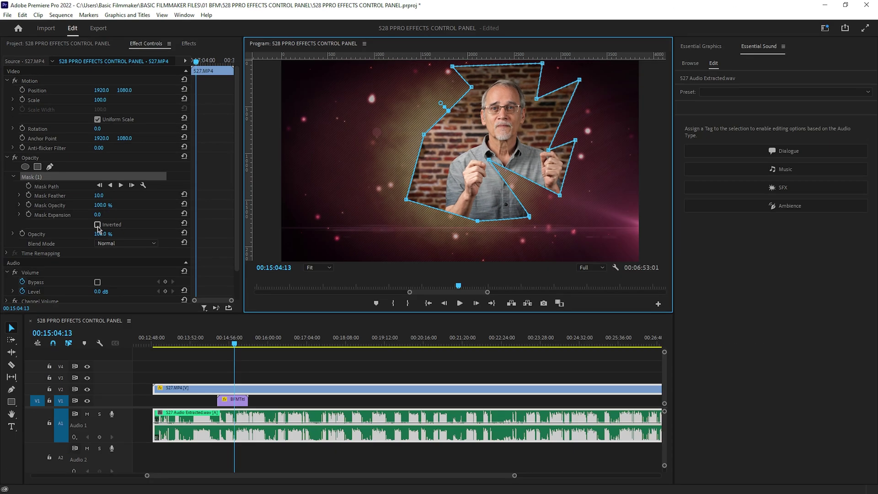
# Switch the Pen mask's Inverted option on and off twice to compare, and delete the mask
pyautogui.click(98, 225)
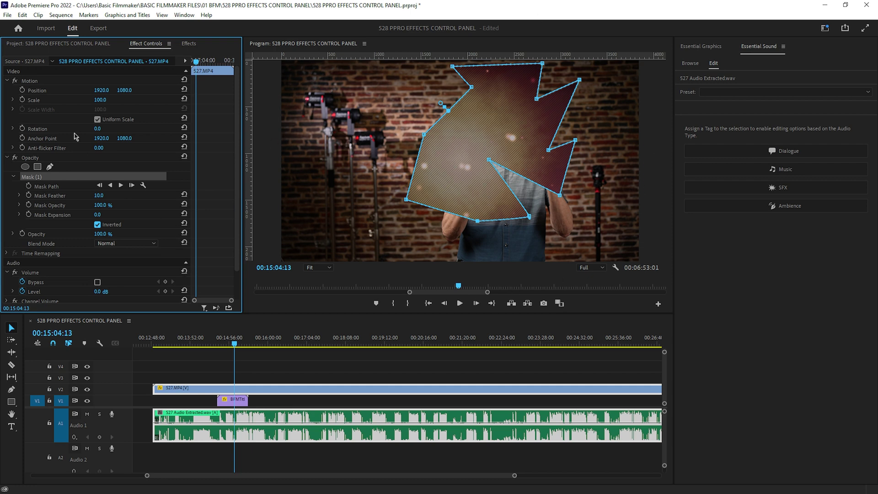
pyautogui.click(98, 225)
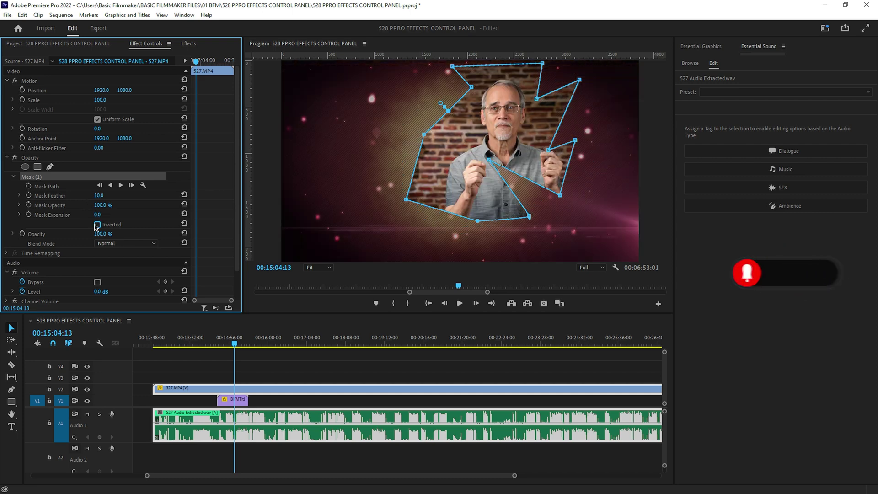
pyautogui.click(98, 224)
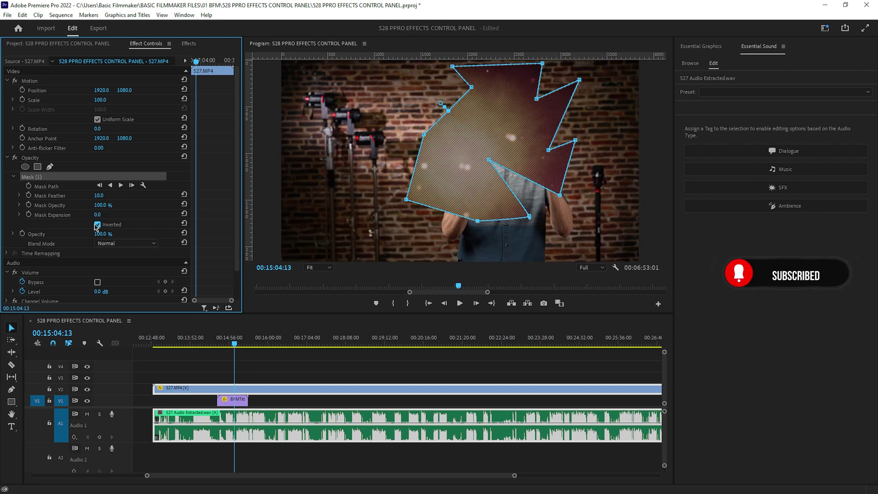
pyautogui.click(98, 224)
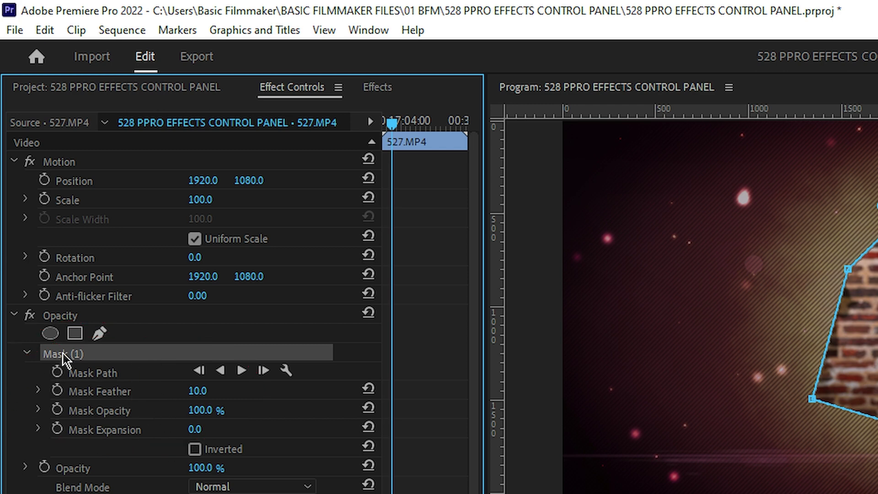
pyautogui.press('Delete')
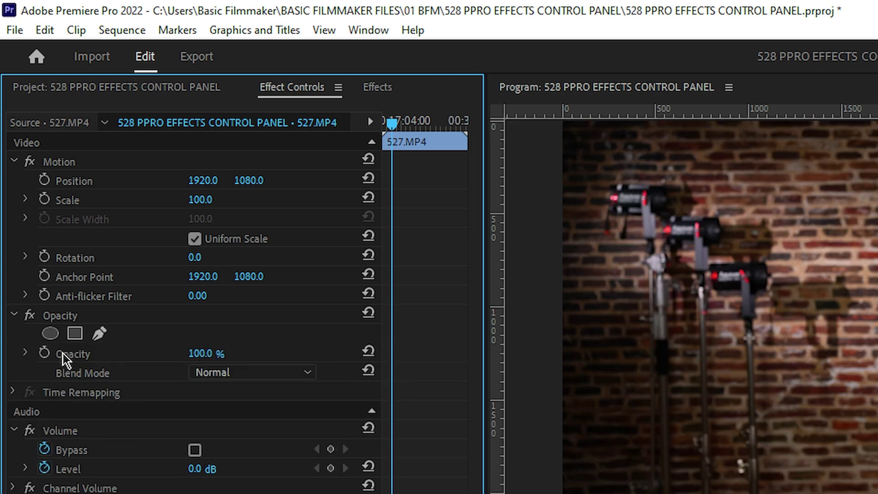
# Set the clip's Opacity Blend Mode to Color Burn
pyautogui.click(78, 370)
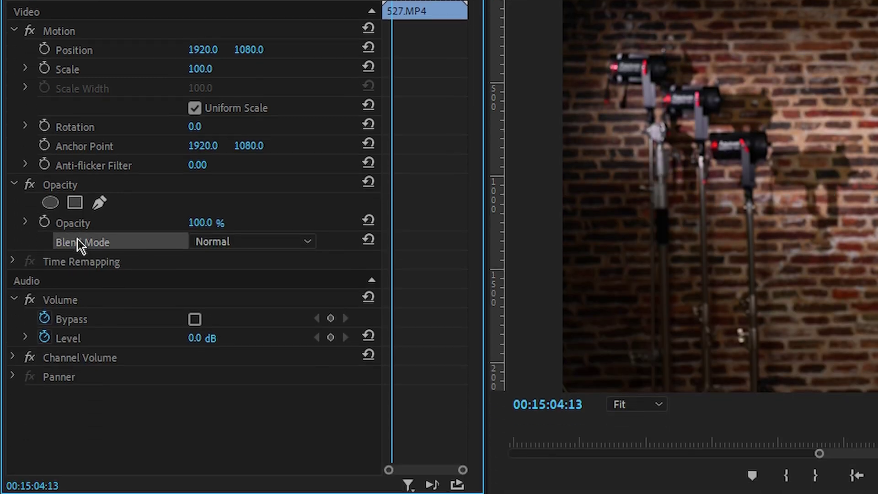
pyautogui.click(311, 242)
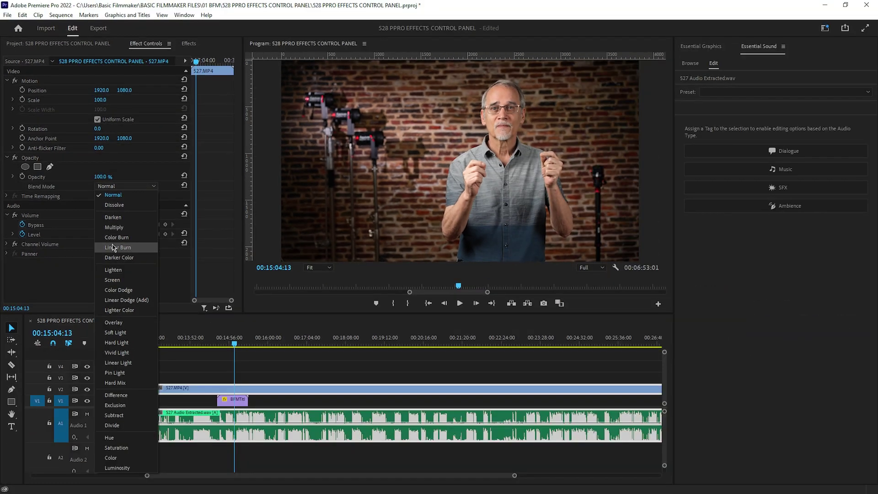
pyautogui.click(117, 238)
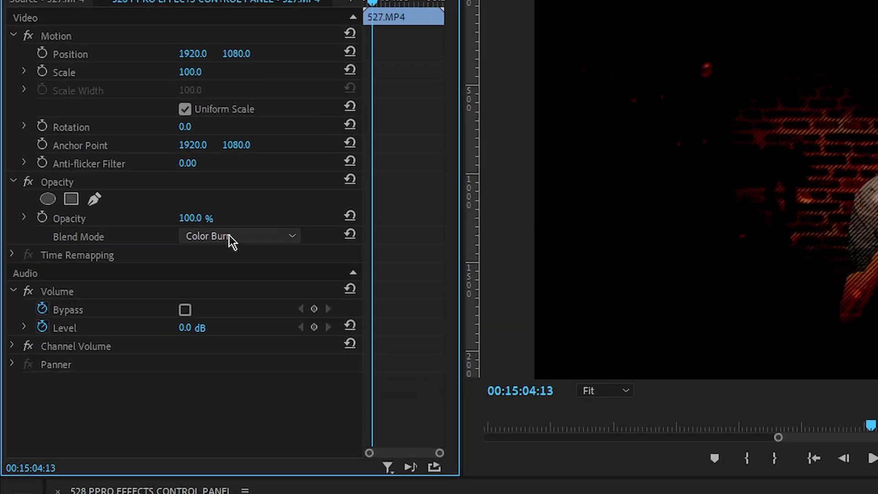
# Set the clip's Opacity Blend Mode to Normal, and expand and collapse the Time Remapping settings to view Speed
pyautogui.click(311, 243)
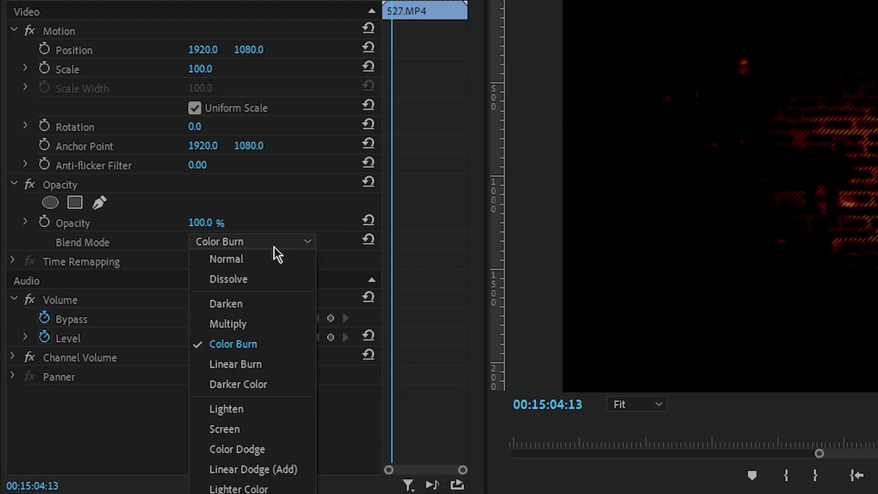
pyautogui.click(234, 259)
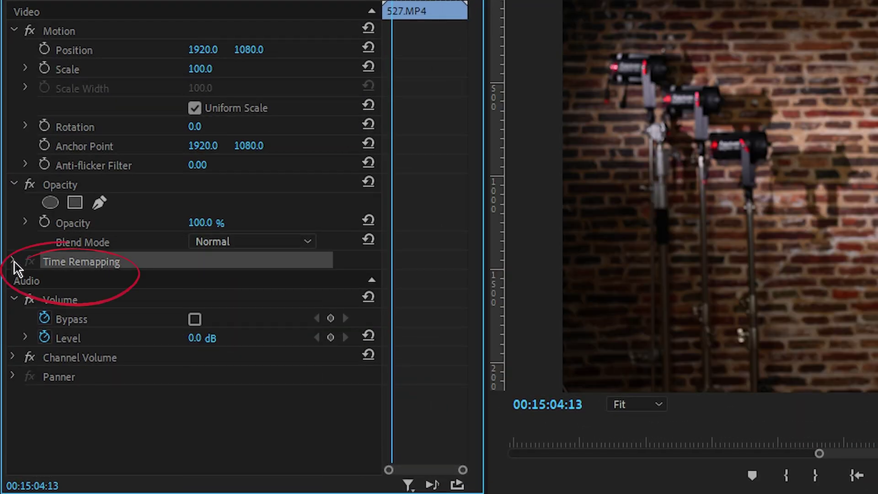
pyautogui.click(14, 262)
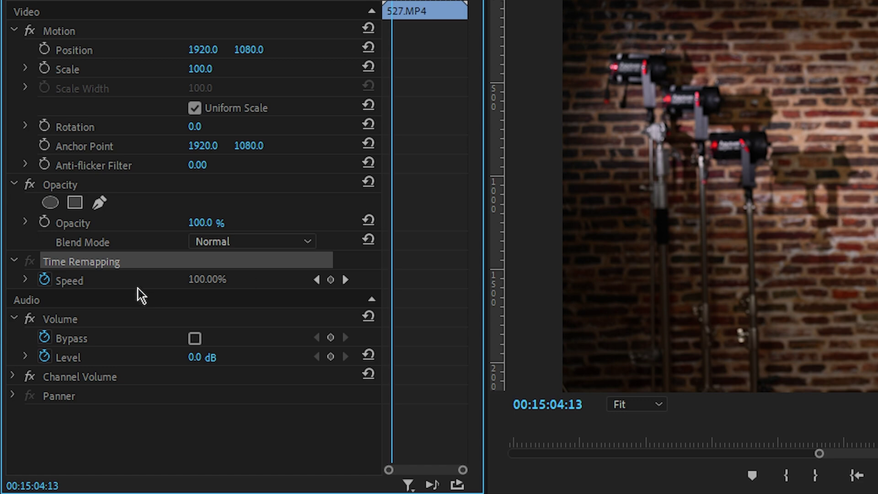
pyautogui.click(15, 261)
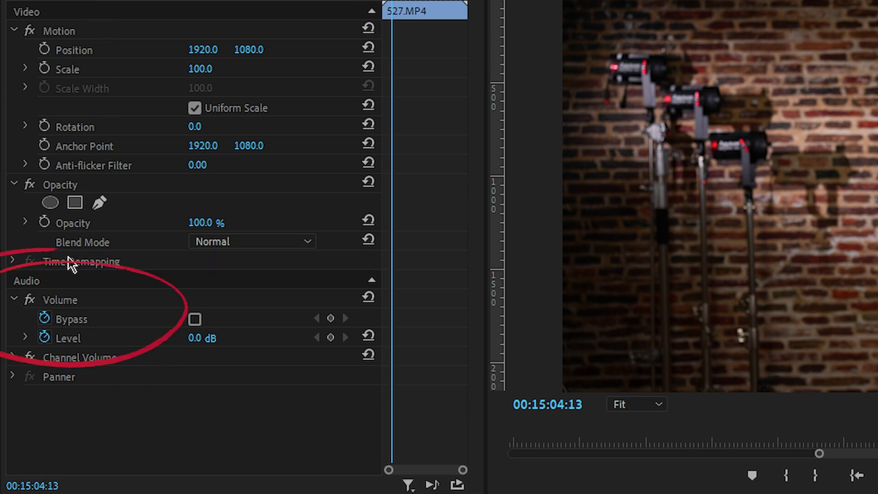
# Select the Volume effect's Bypass property, try a different volume Level, and undo the Level change
pyautogui.click(70, 315)
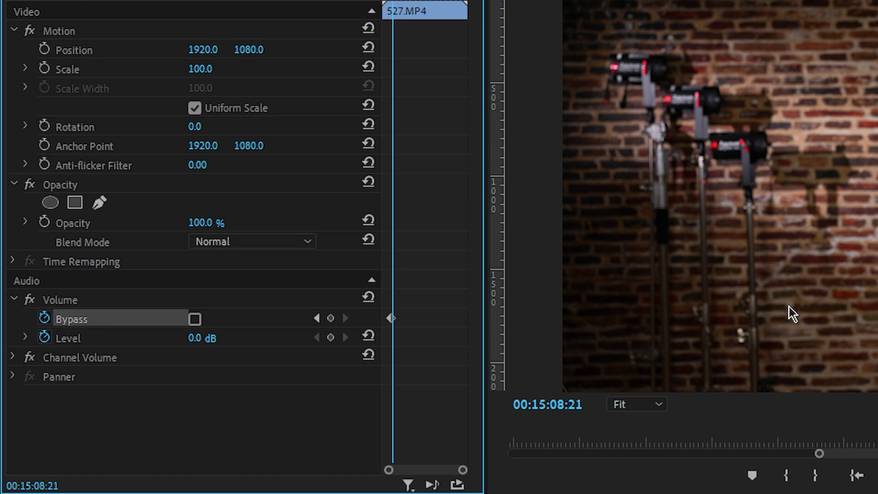
pyautogui.click(179, 339)
pyautogui.moveTo(194, 339); pyautogui.dragTo(219, 343)
pyautogui.hotkey('ctrl', 'z')
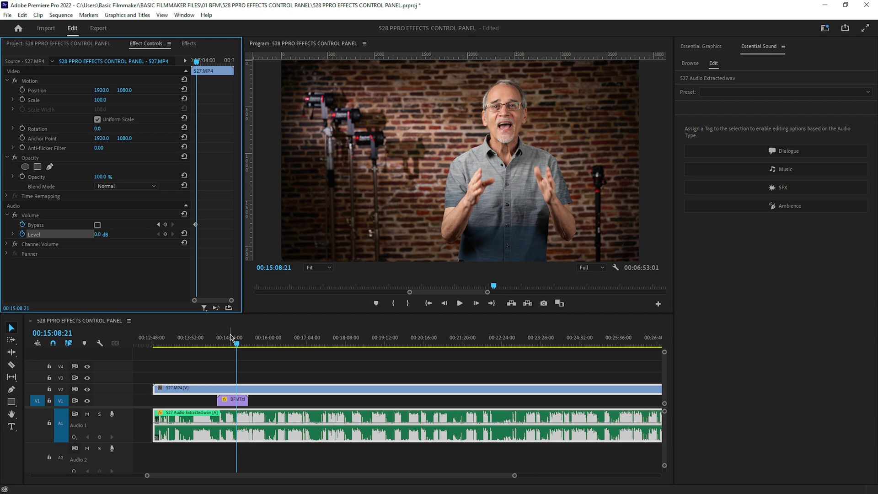
pyautogui.click(61, 283)
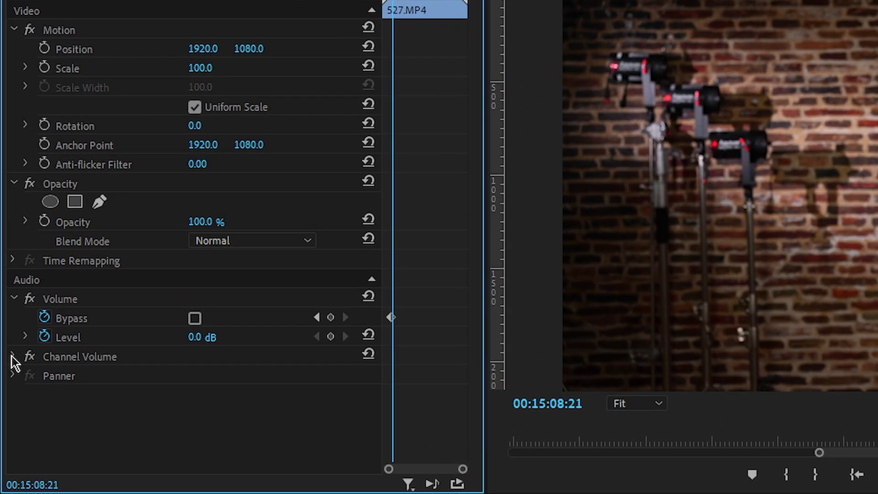
# Expand Channel Volume to examine its Bypass, Left and Right settings, collapse it, and expand Panner to view Balance
pyautogui.click(13, 358)
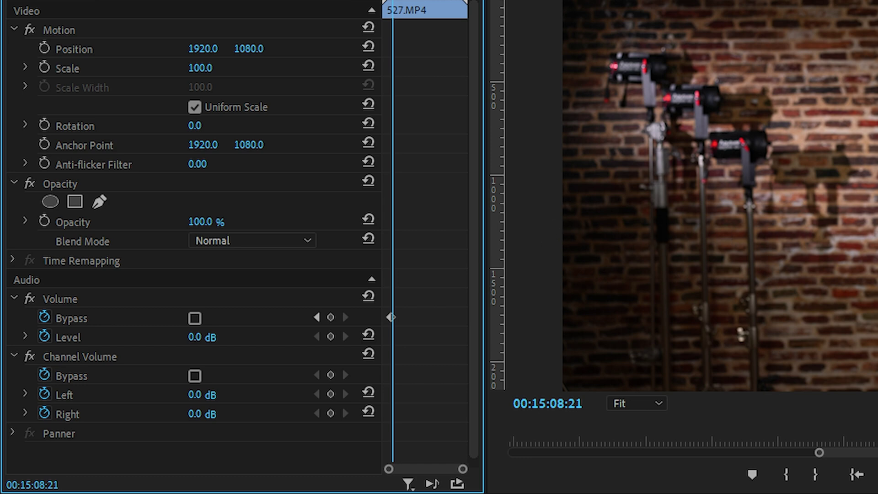
pyautogui.click(14, 356)
pyautogui.click(13, 375)
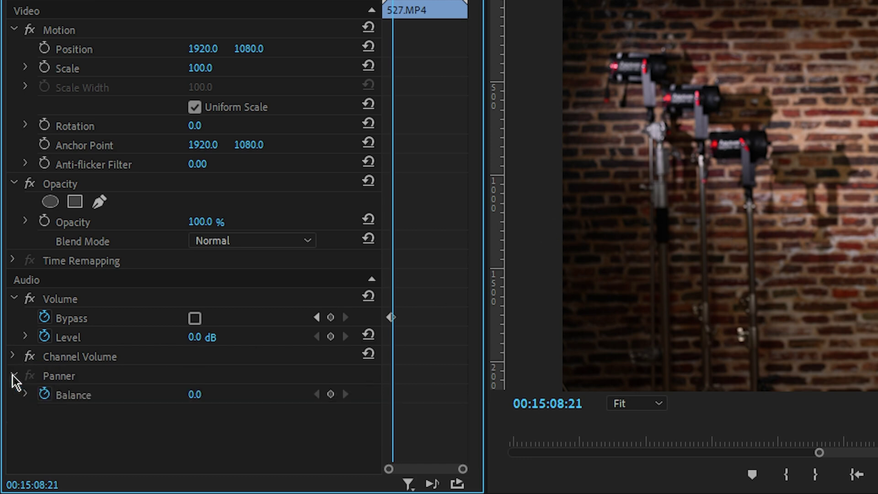